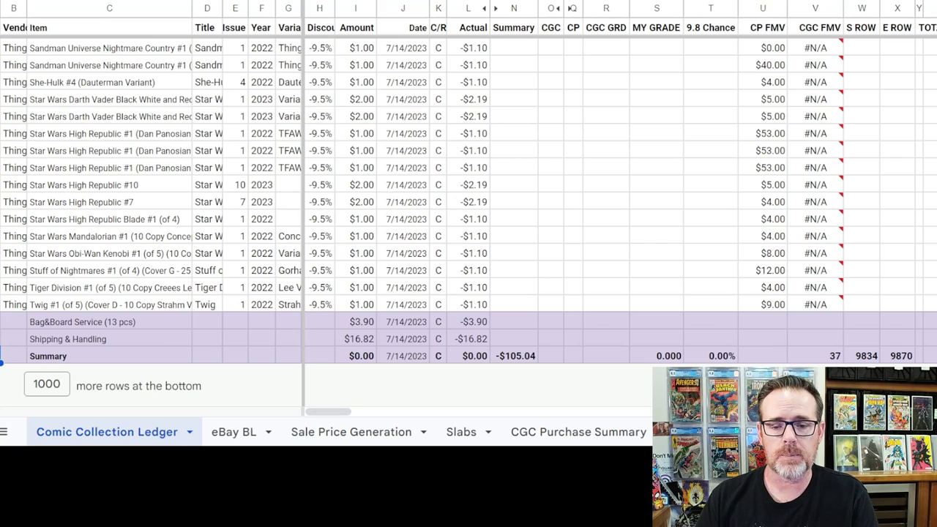
- Review the order's Summary amount and follow the third Star Wars High Republic #1 (Dan Panosian) row across to its CP FMV
click(515, 356)
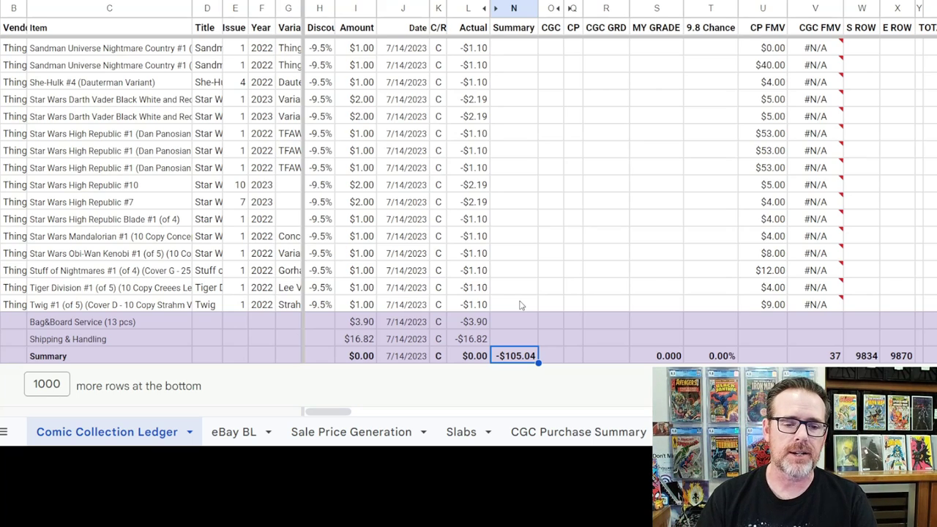
click(405, 189)
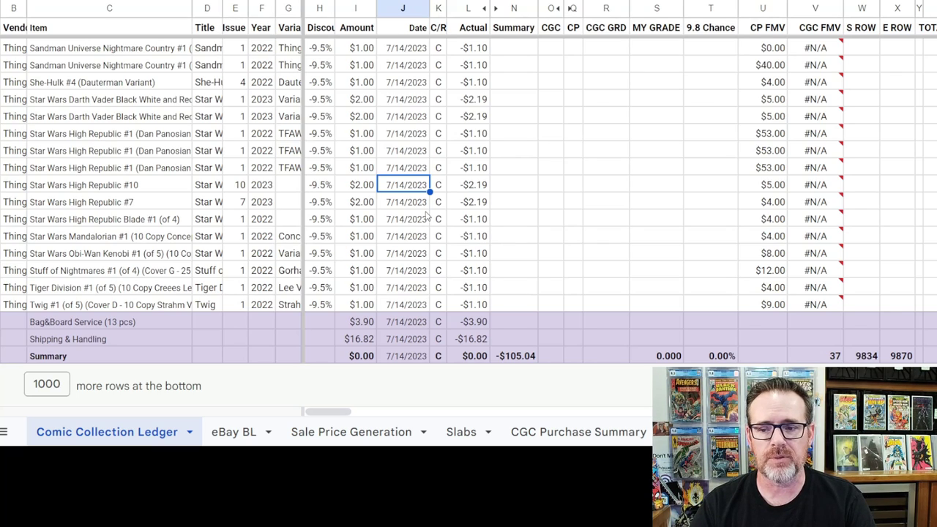
key(Up)
key(Right)
key(Right)
key(Right)
key(Right)
key(Right)
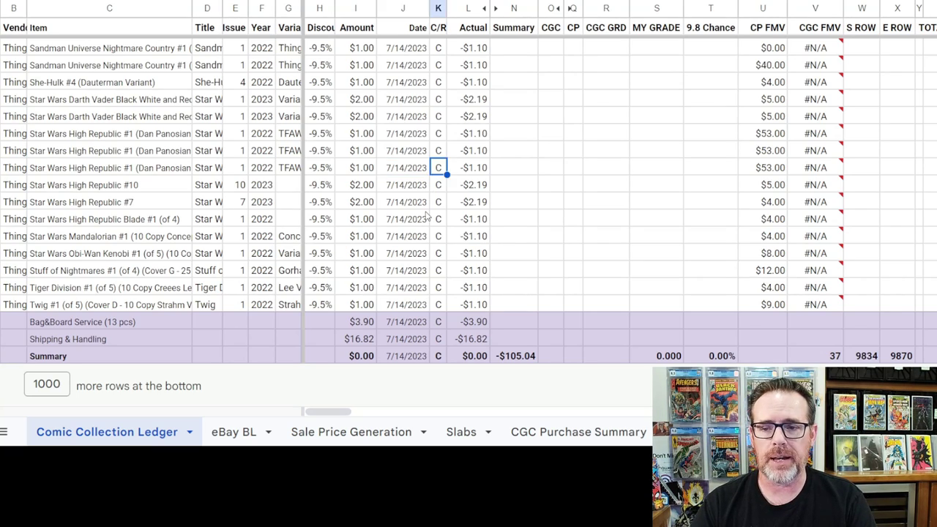
key(Right)
key(Right)
key(Right)
key(Right)
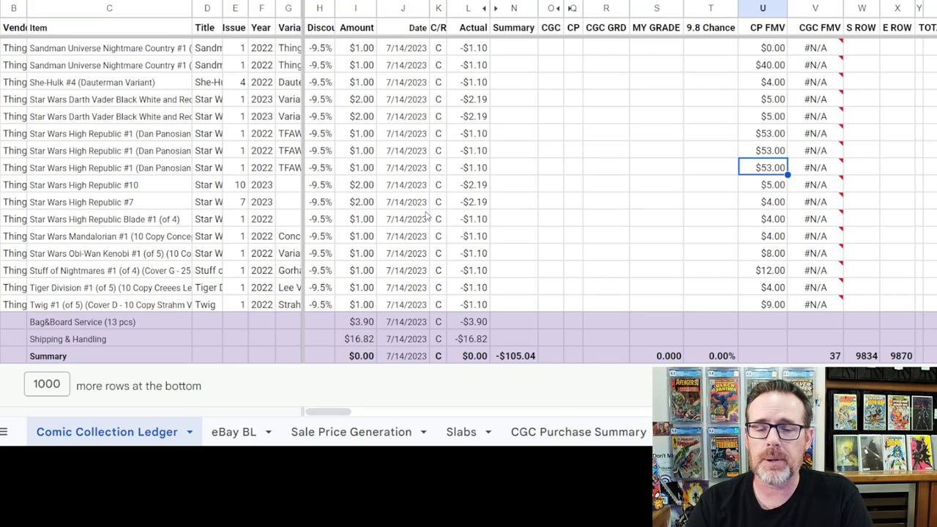
- Examine the TOTAL COST and RAW VALUE of the third Star Wars High Republic #1 (Dan Panosian) row
key(Right)
key(Right)
key(Right)
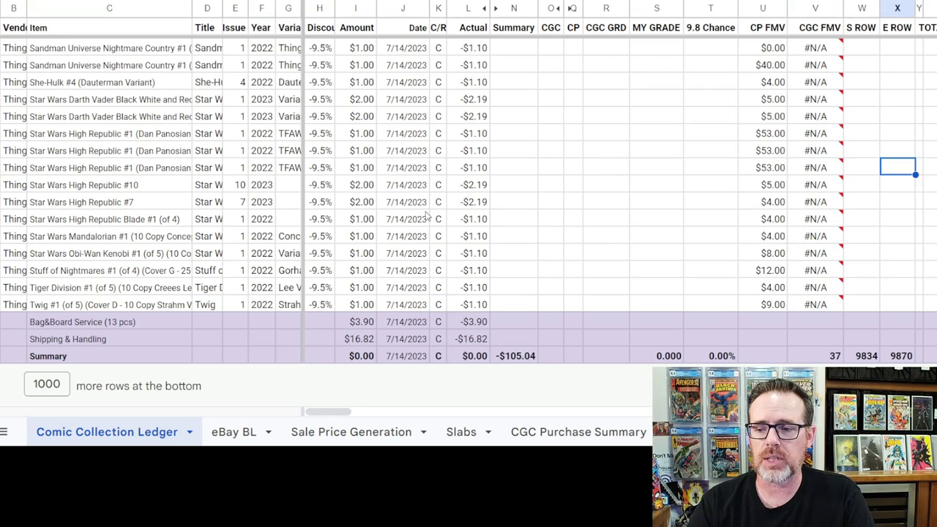
key(Right)
key(Right)
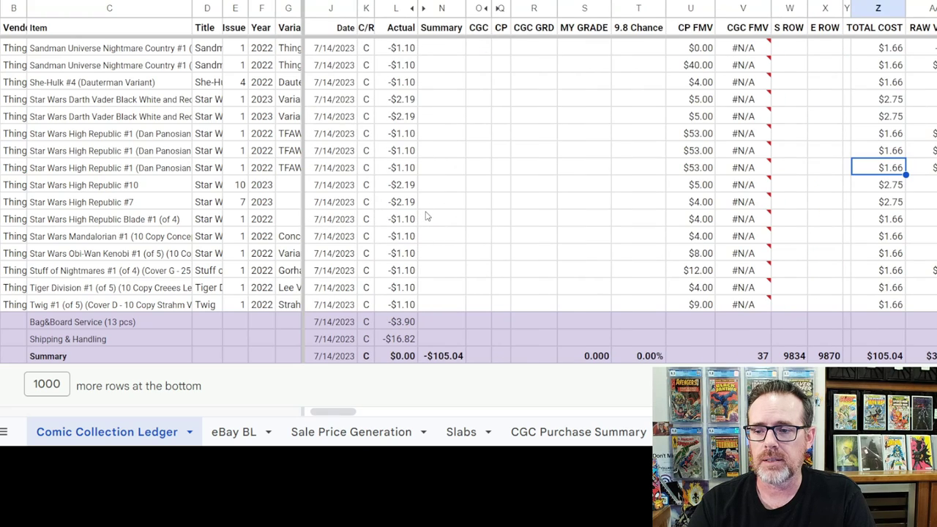
key(Right)
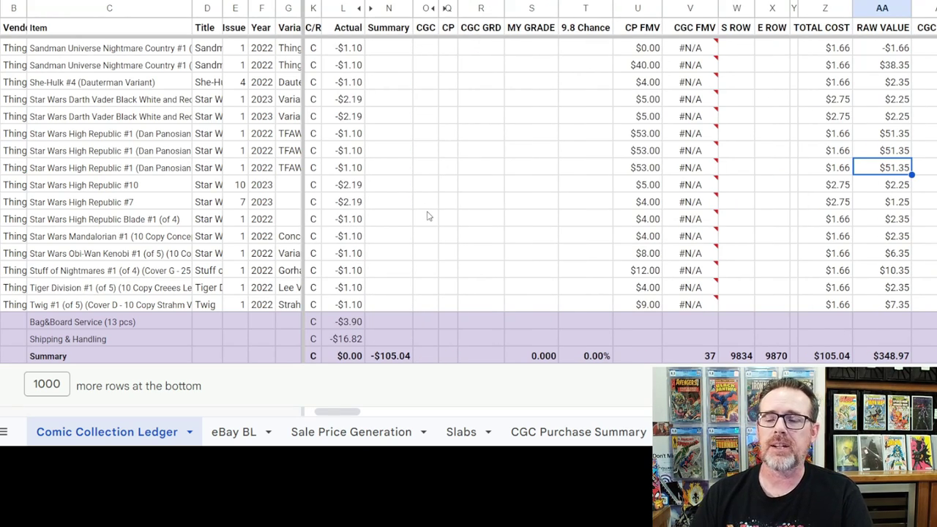
- Check the RAW VALUE in the Summary row and the CP FMV and RAW VALUE of the Sandman Universe row valued at $0.00
click(897, 358)
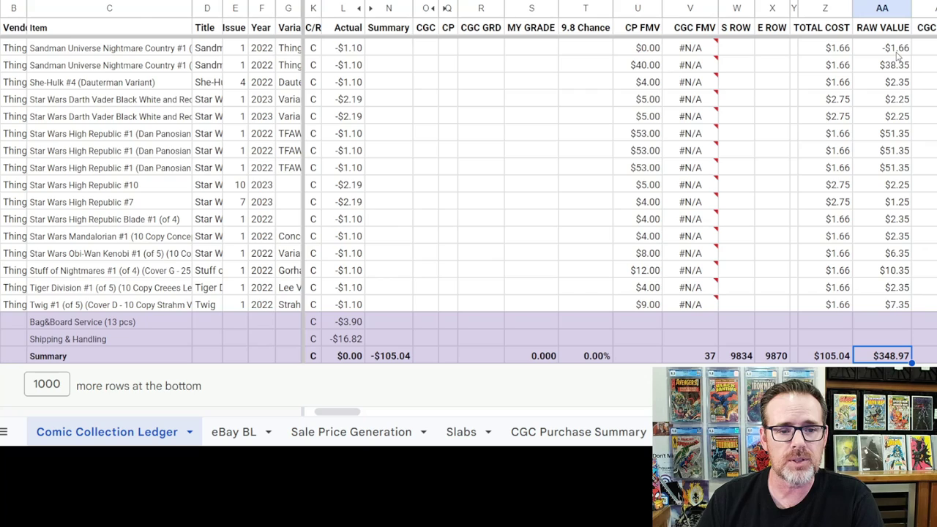
click(646, 52)
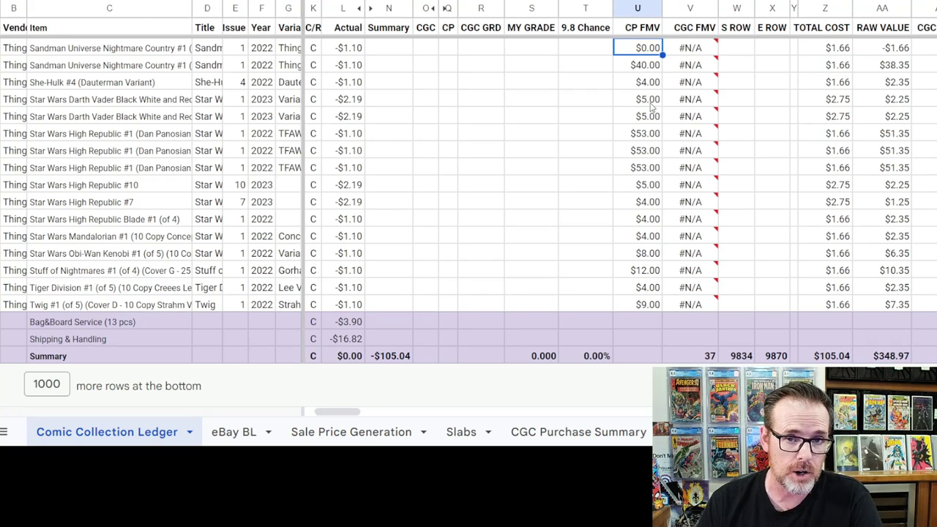
click(874, 51)
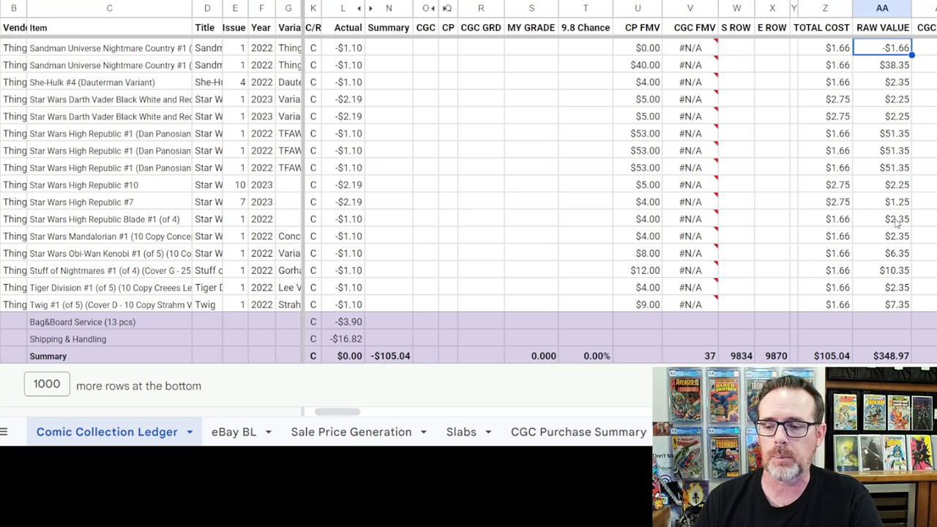
- Inspect the first Star Wars High Republic #1 (Dan Panosian) entry, comparing its TOTAL COST with its RAW VALUE
click(147, 136)
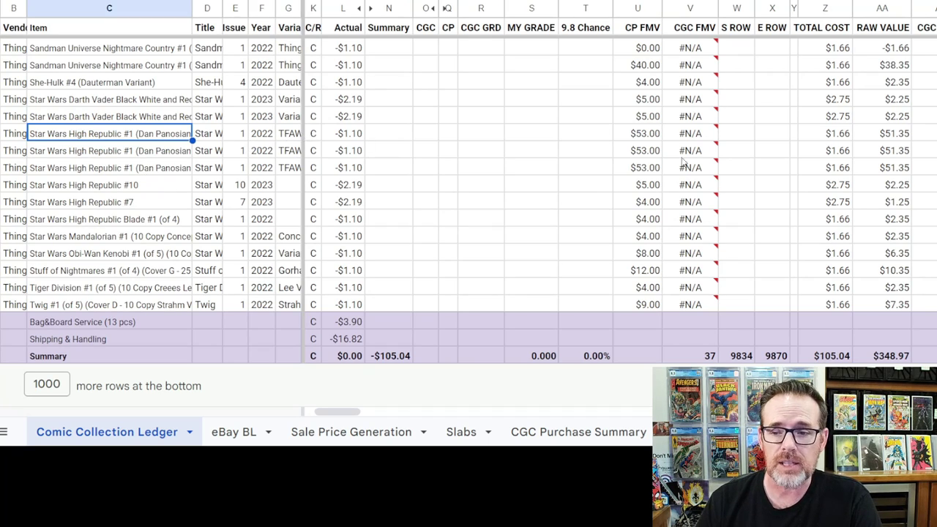
click(832, 136)
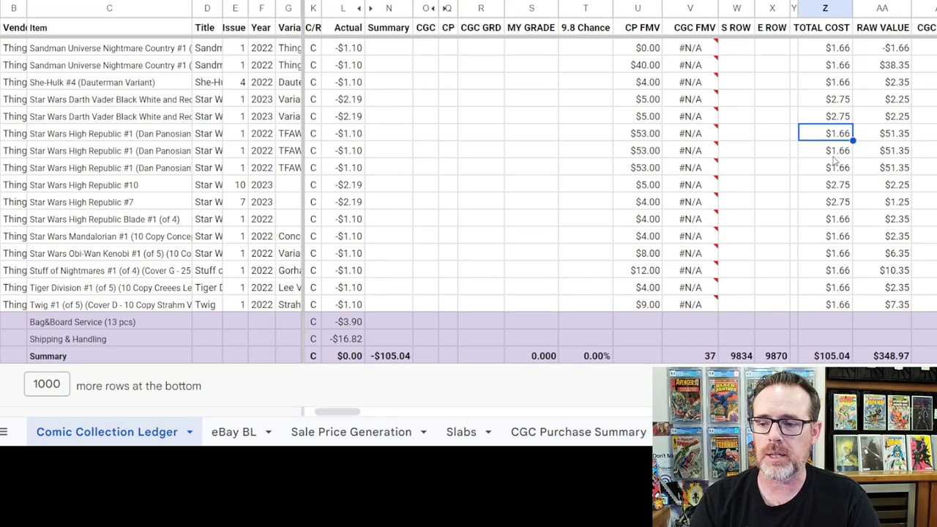
key(Right)
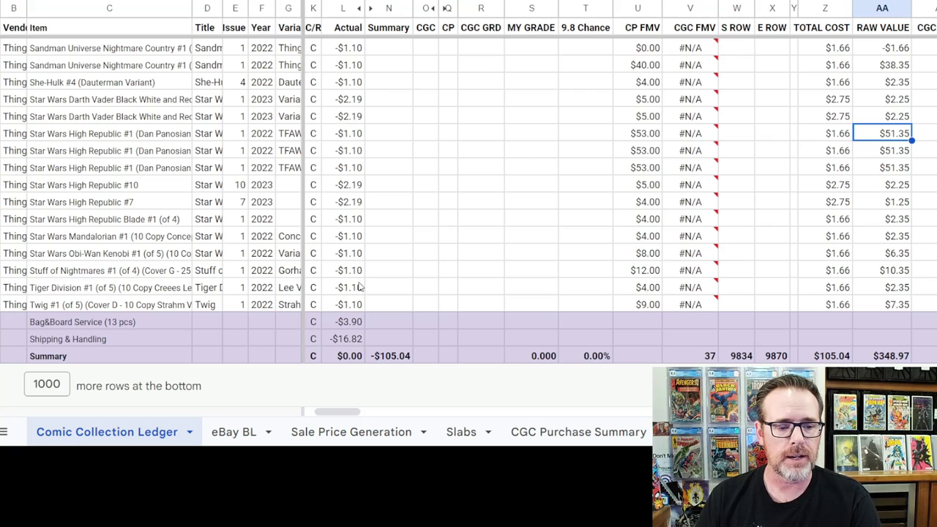
- Compare the CP FMV, TOTAL COST and RAW VALUE of Stuff of Nightmares #1 (Cover G)
click(154, 273)
click(878, 272)
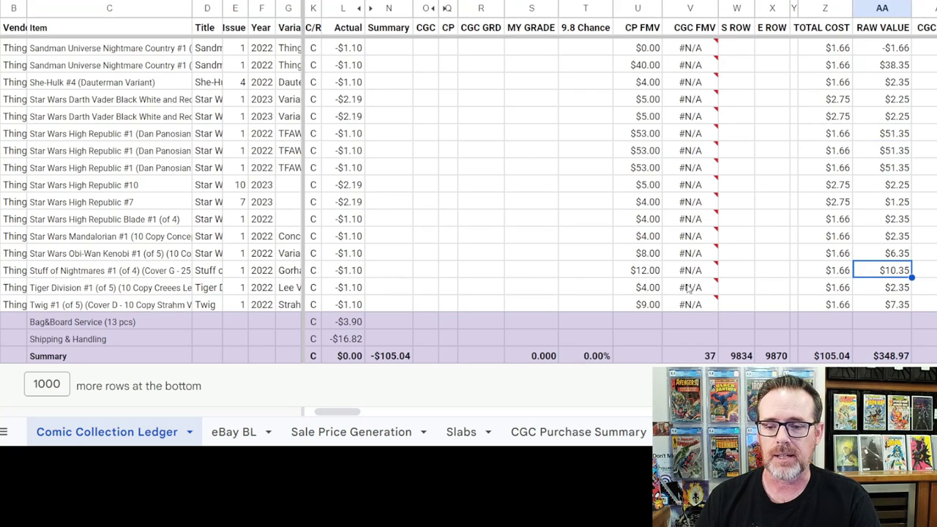
click(639, 276)
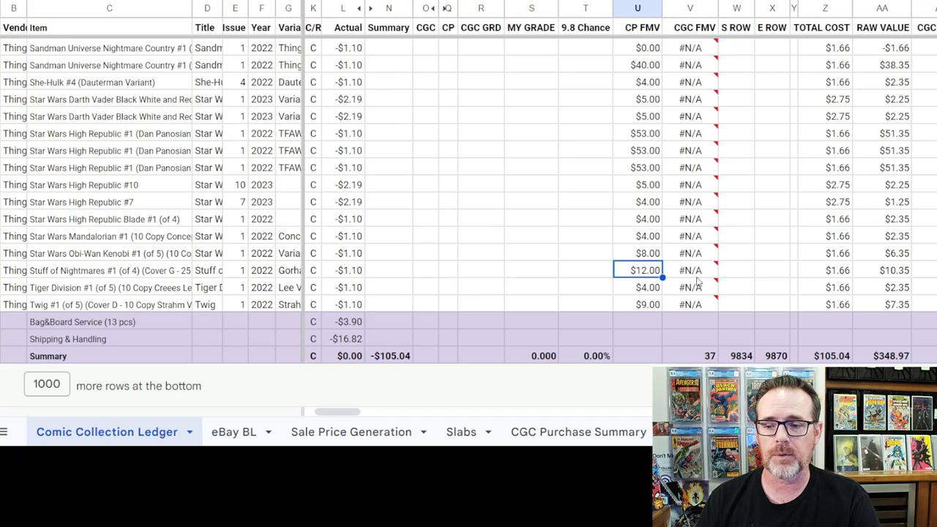
click(847, 276)
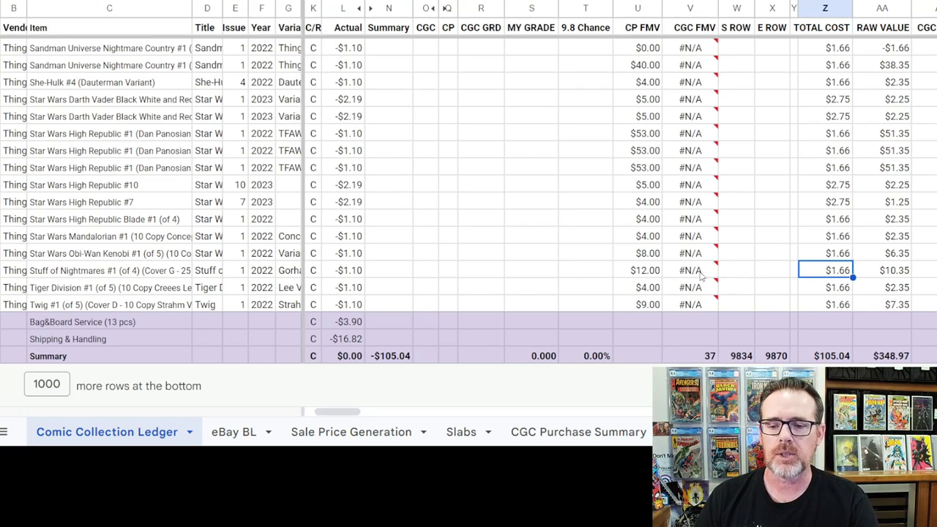
click(634, 273)
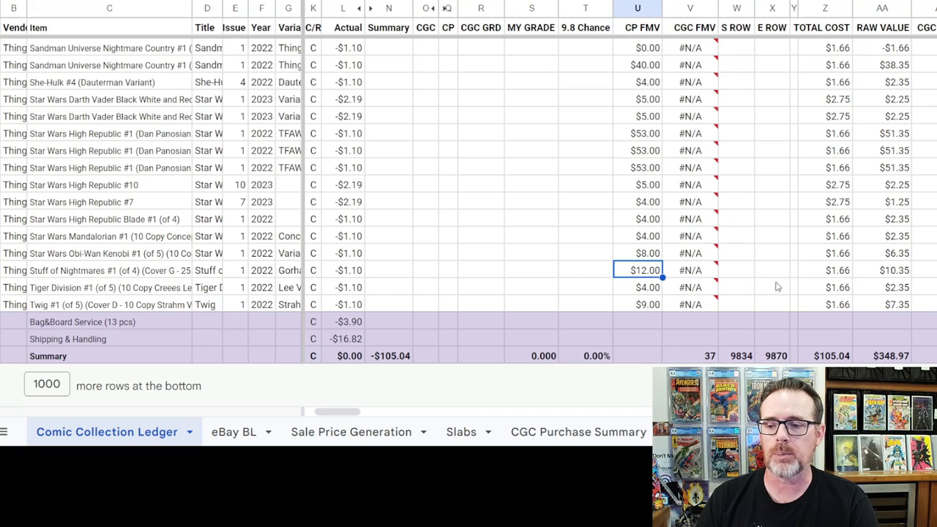
click(845, 277)
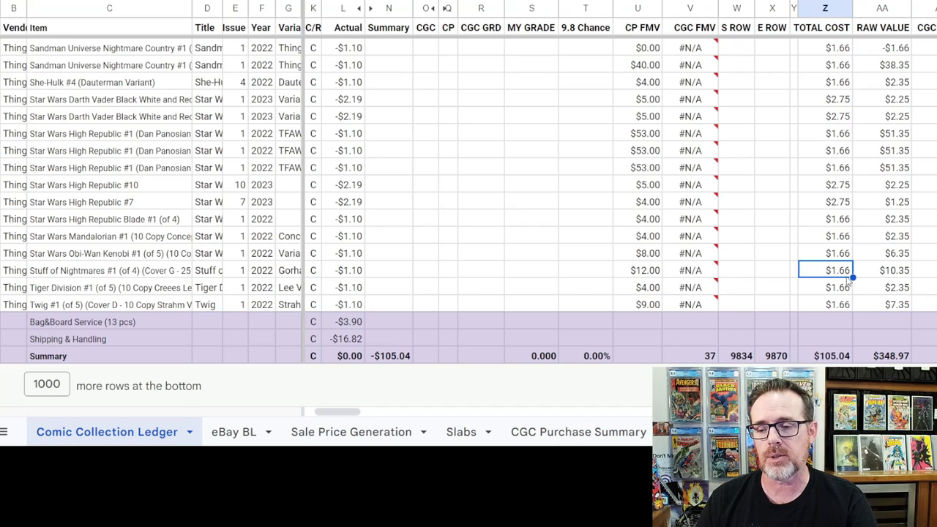
- Compare the CP FMV and TOTAL COST of the Sandman Universe Nightmare Country #1 entry directly above She-Hulk #4
click(821, 65)
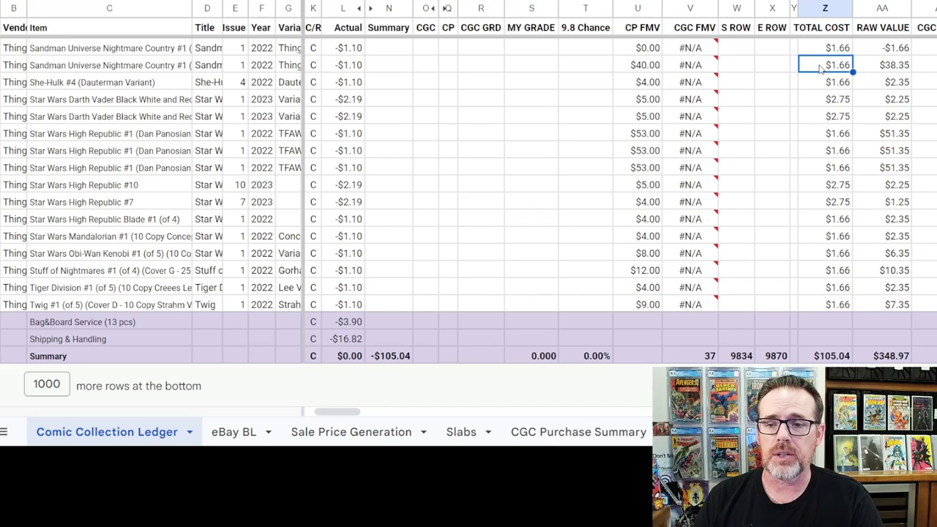
click(137, 67)
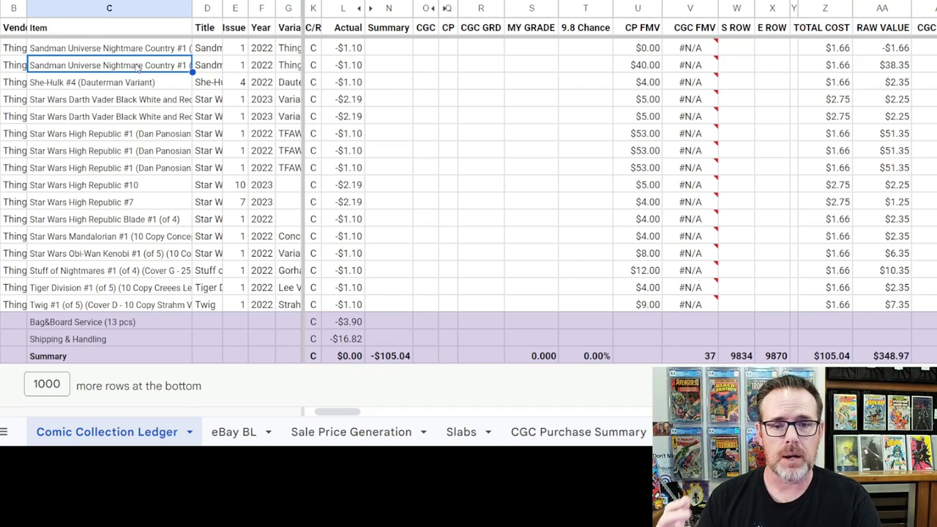
click(631, 64)
click(811, 70)
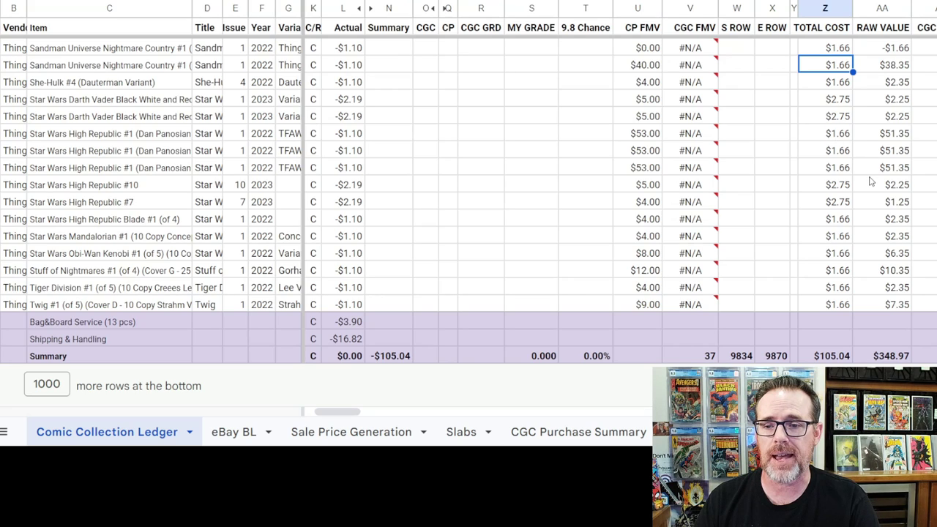
- Compare the CP FMV and TOTAL COST of the first two Sandman Universe Nightmare Country #1 variants, Jones and Buen
scroll(871, 180, up, 3)
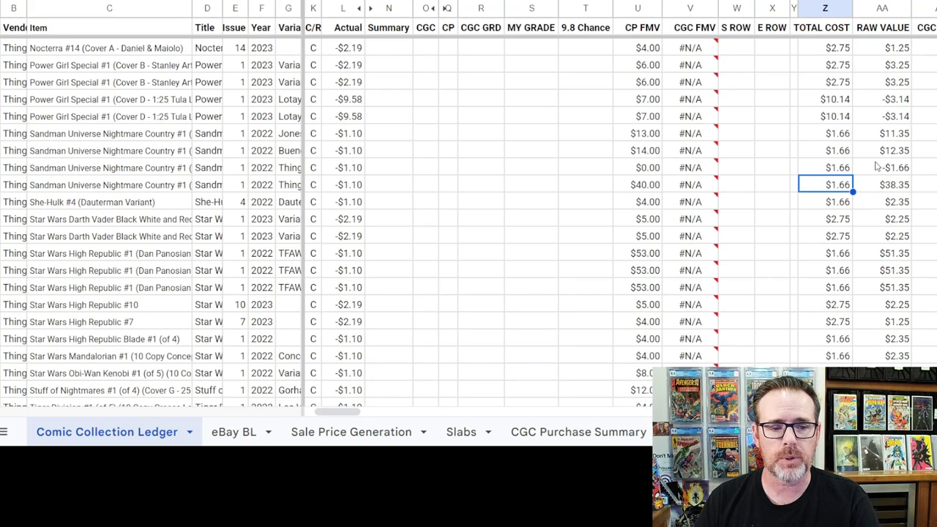
click(644, 150)
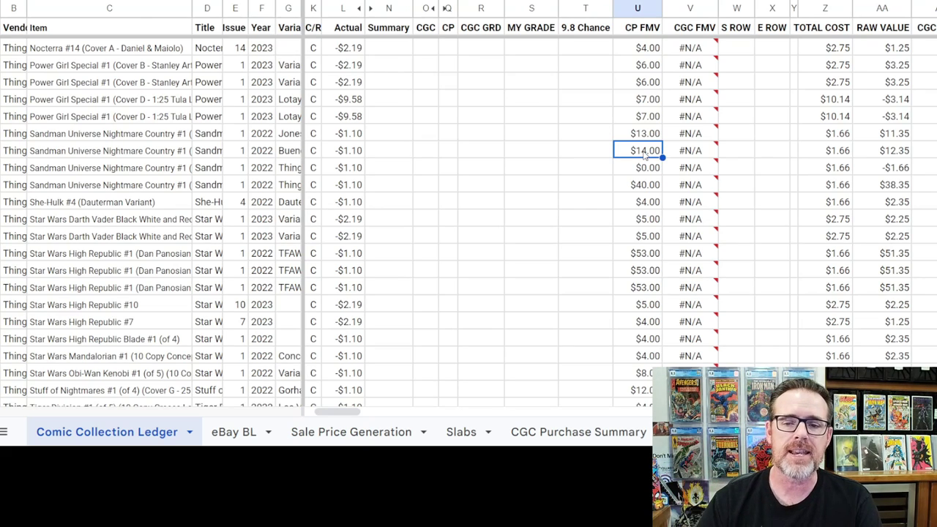
click(623, 135)
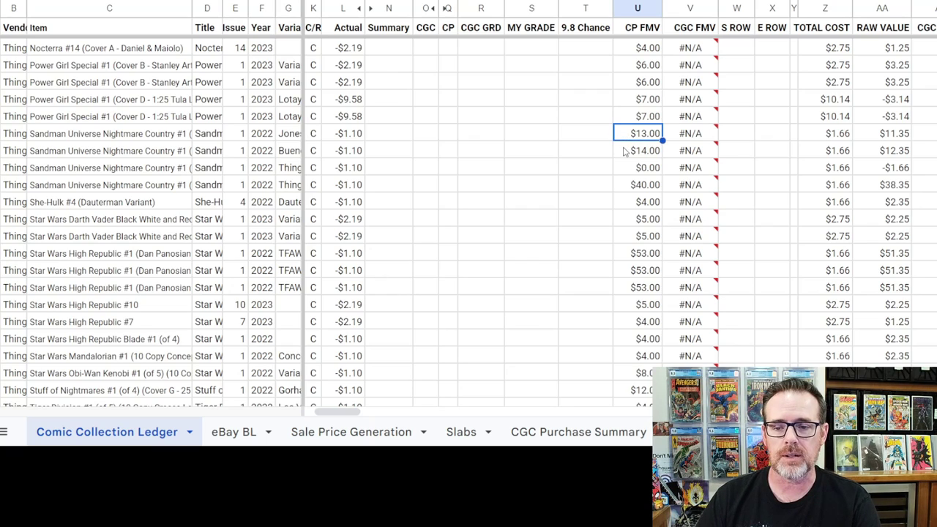
click(624, 150)
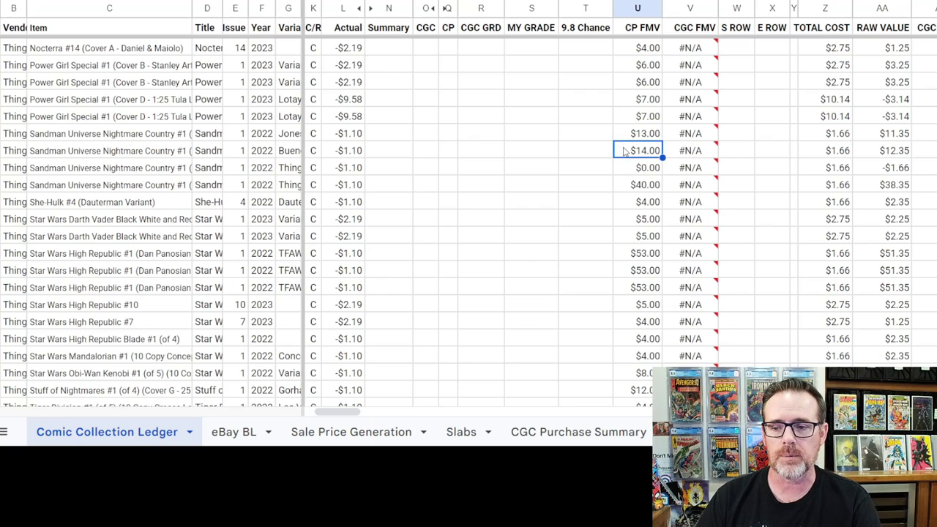
click(820, 136)
click(820, 152)
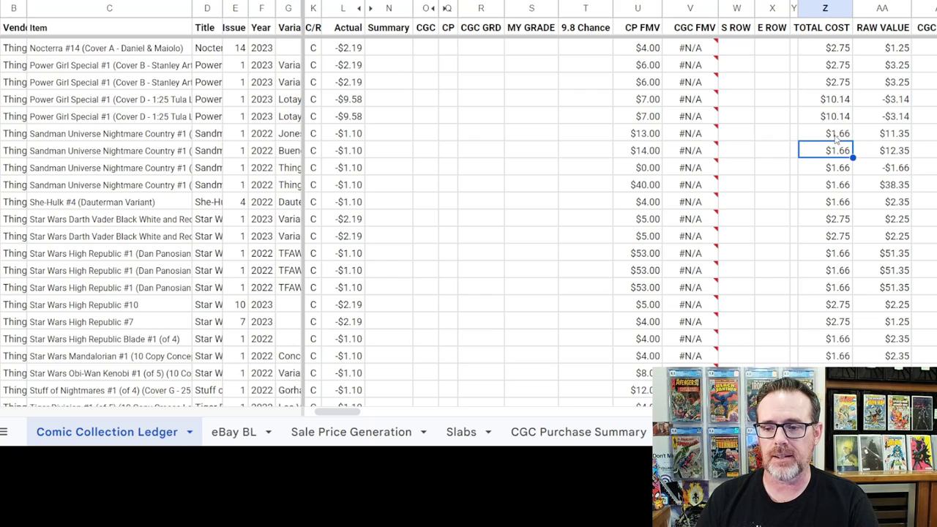
key(Up)
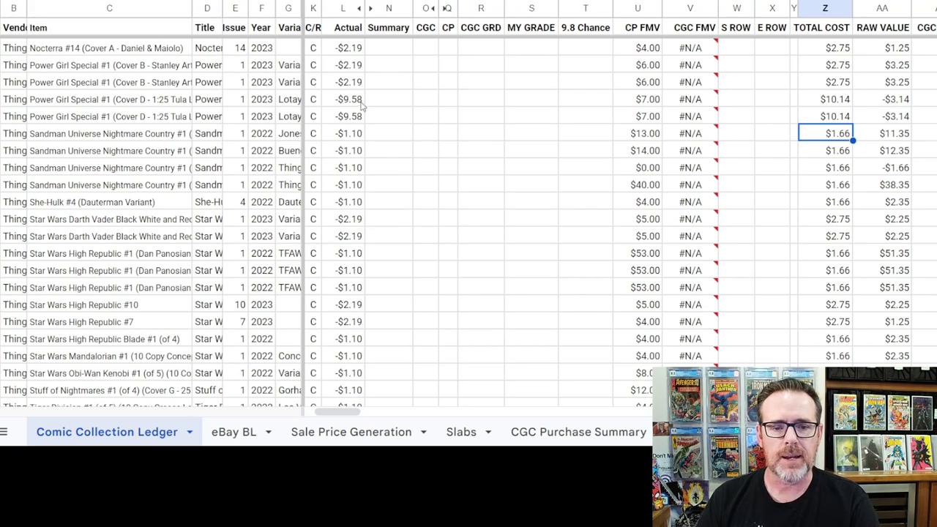
- Compare the TOTAL COST and CP FMV of the first Power Girl Special #1 Cover D, and check Cover B's TOTAL COST
click(837, 103)
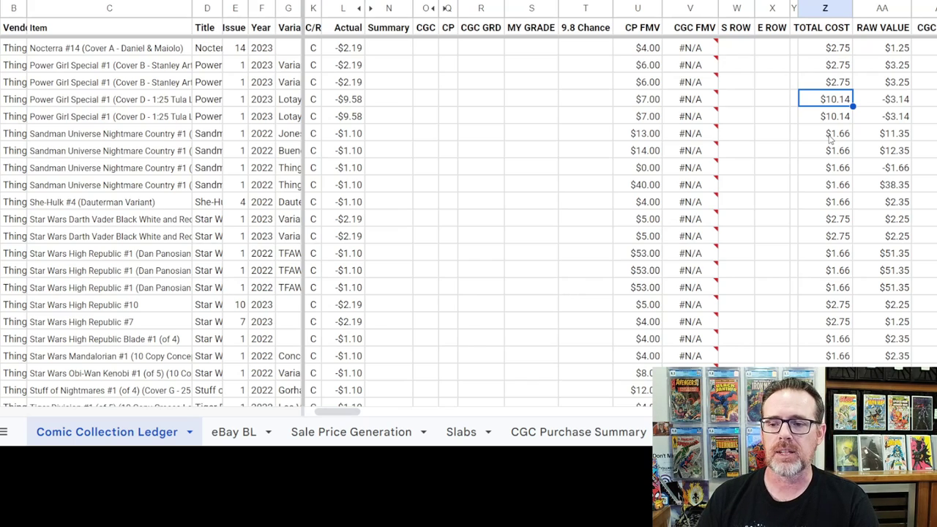
click(644, 101)
click(846, 102)
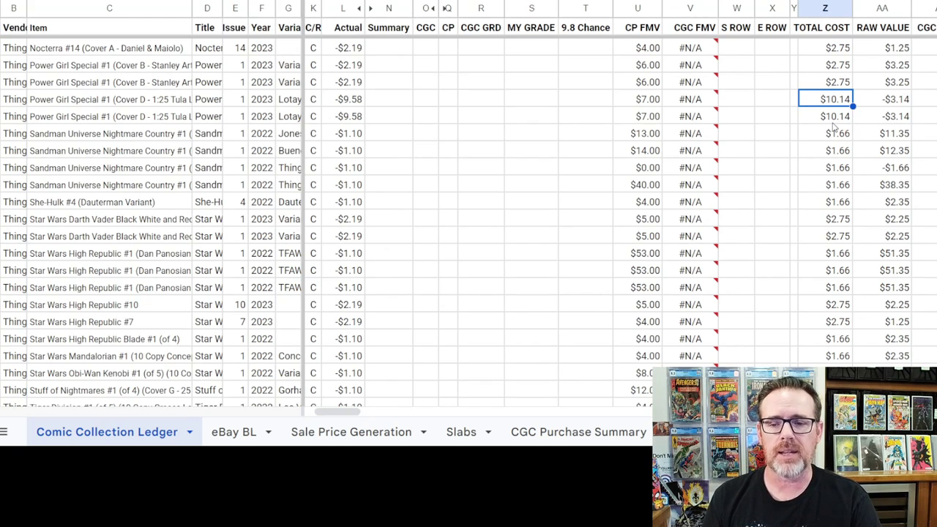
click(827, 82)
- Review the RAW VALUE, CP FMV and TOTAL COST of the Miles Morales Spider-Man #1 (Zu Orzu) TFAW entry and its sibling's CP FMV
scroll(840, 142, up, 2)
scroll(840, 142, up, 1)
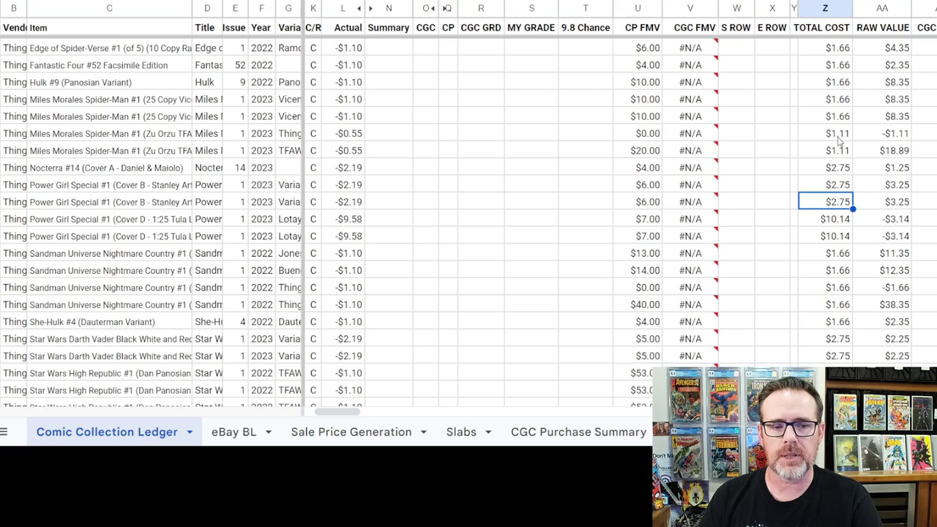
click(885, 153)
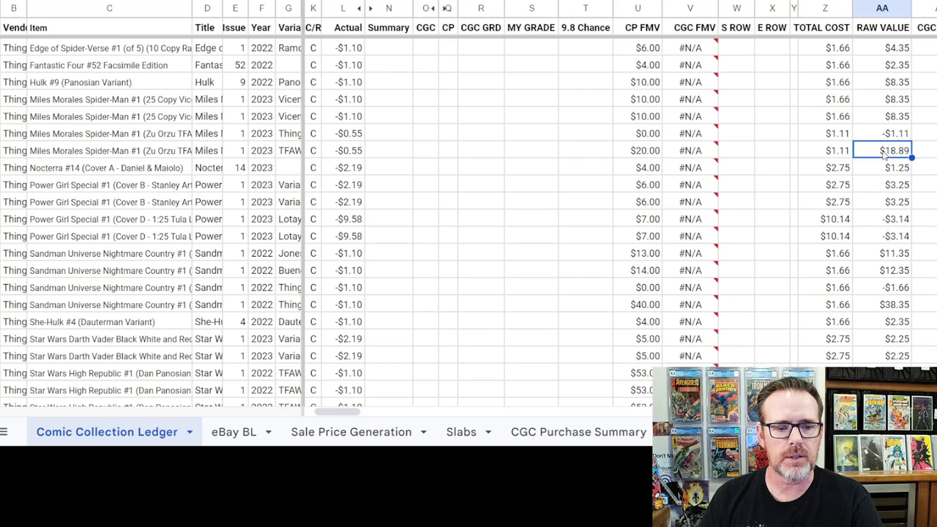
click(179, 152)
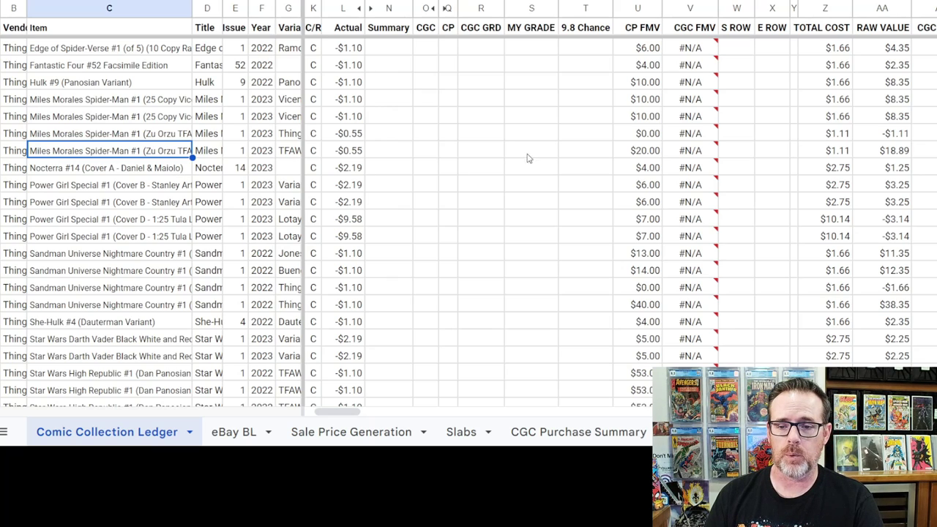
click(630, 137)
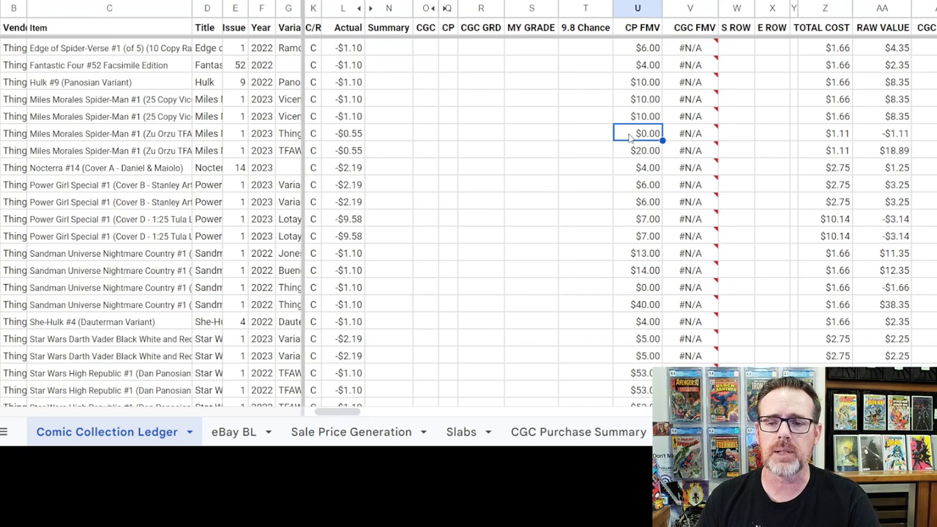
click(638, 151)
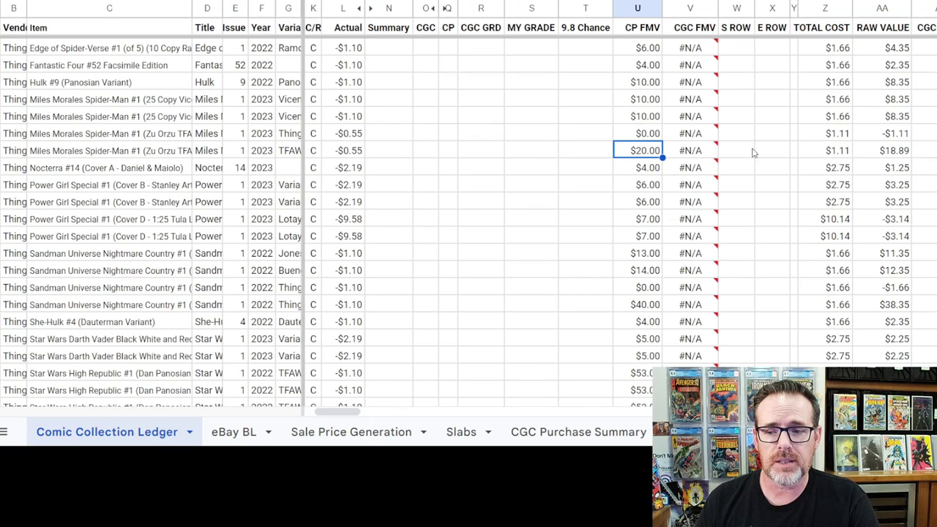
click(836, 152)
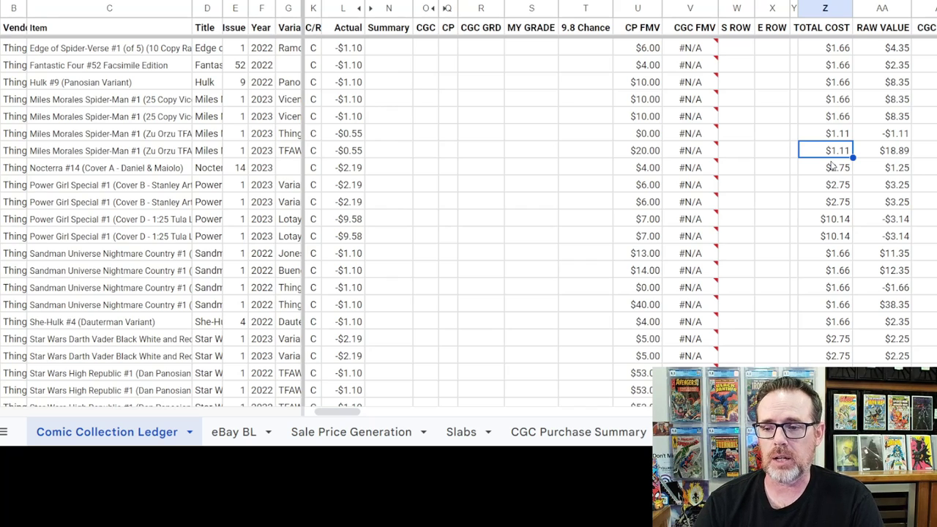
- Review the TOTAL COST of the other Miles Morales Spider-Man #1 entries and Hulk #9
key(Up)
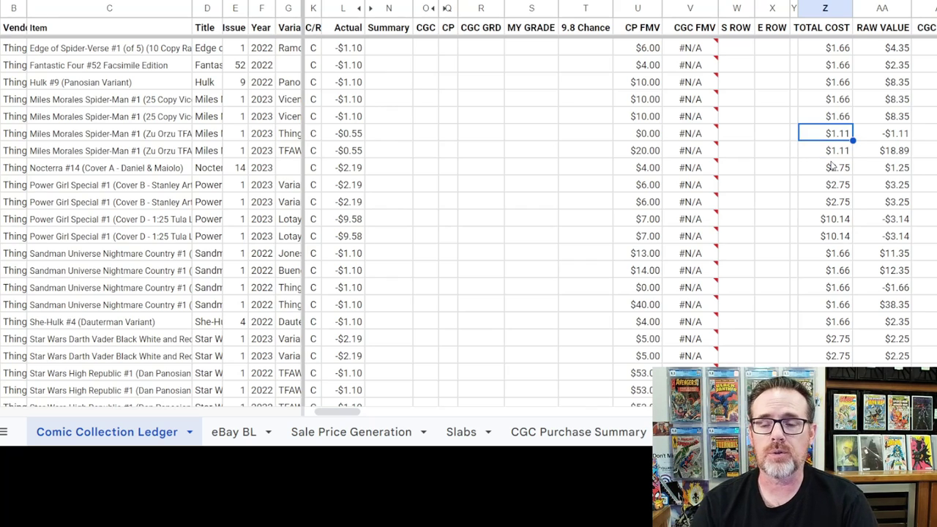
key(Up)
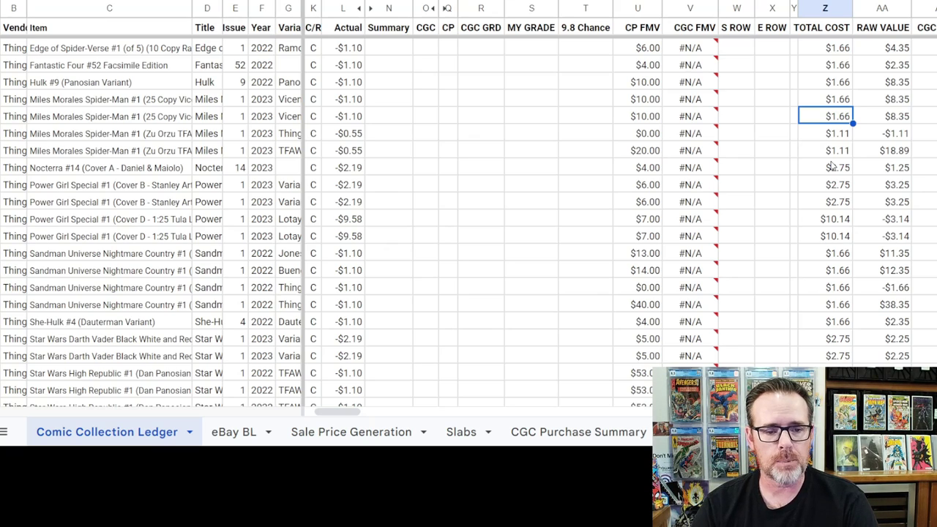
key(Up)
key(Up)
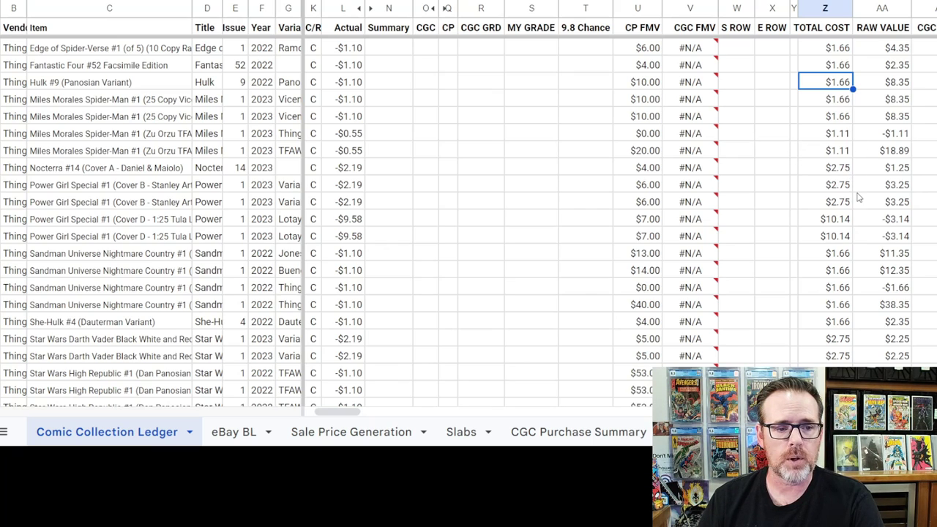
- Review the TOTAL COST of the books from Fantastic Four #52 up to the lower Batman #134 entry
scroll(860, 198, up, 1)
scroll(860, 198, up, 2)
key(Up)
key(Up)
key(Up)
key(Up)
key(Up)
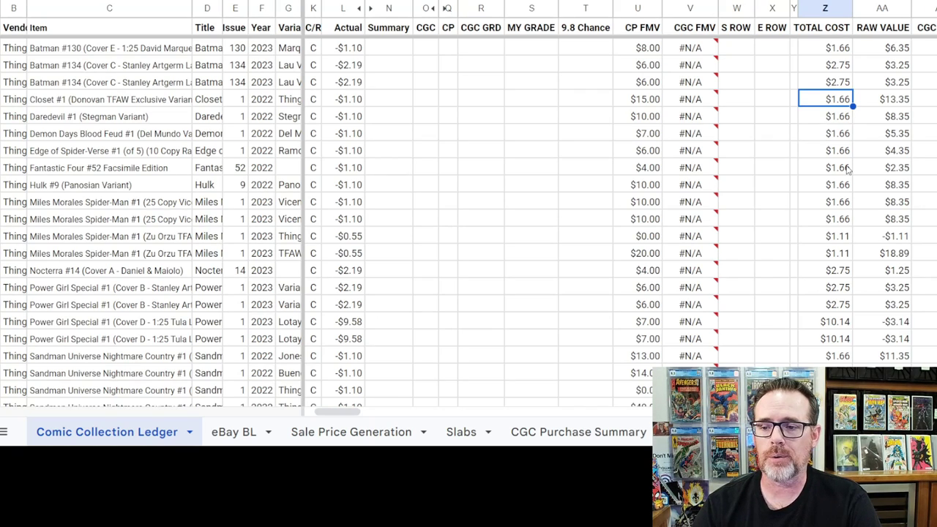
key(Up)
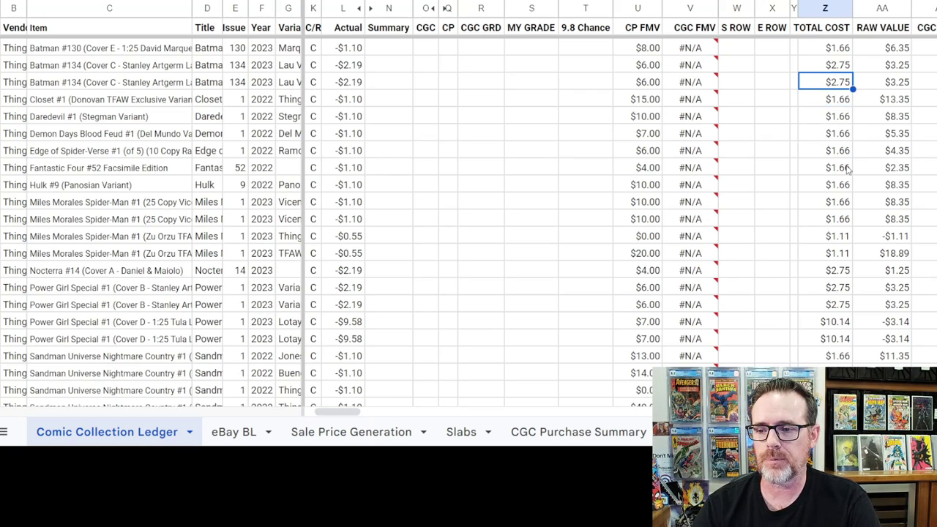
- Review the RAW VALUE of Closet #1 and the two Batman #134 entries
key(Down)
key(Right)
key(Up)
key(Up)
key(Up)
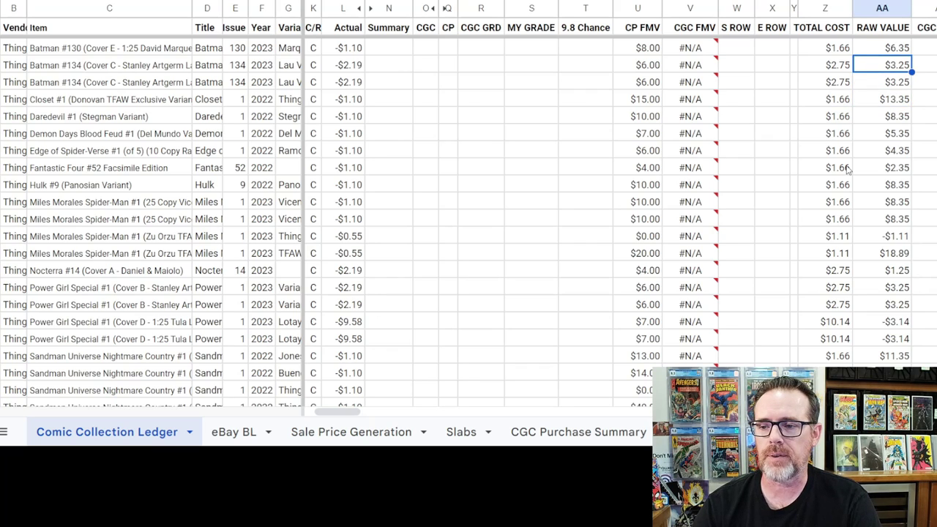
- Compare the RAW VALUE and TOTAL COST of Avengers #1, and check the order's RAW VALUE in the Summary row
key(Up)
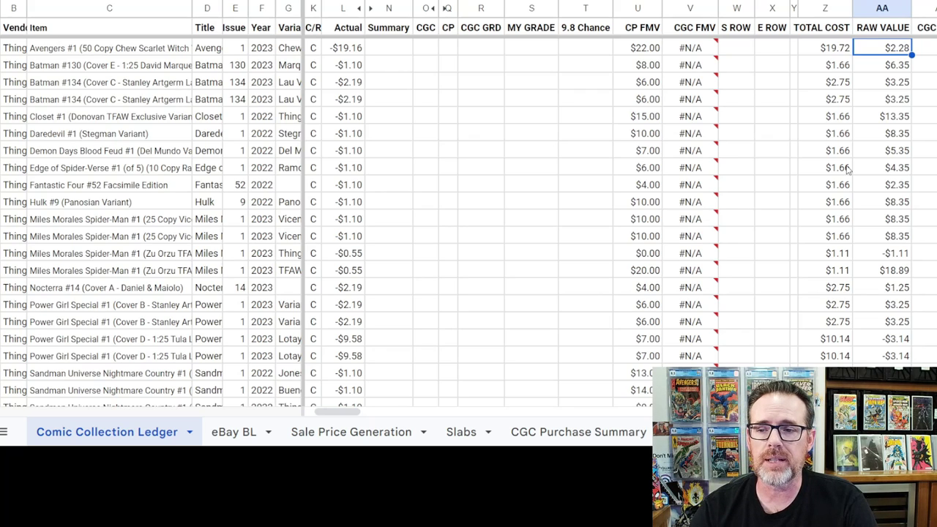
key(Left)
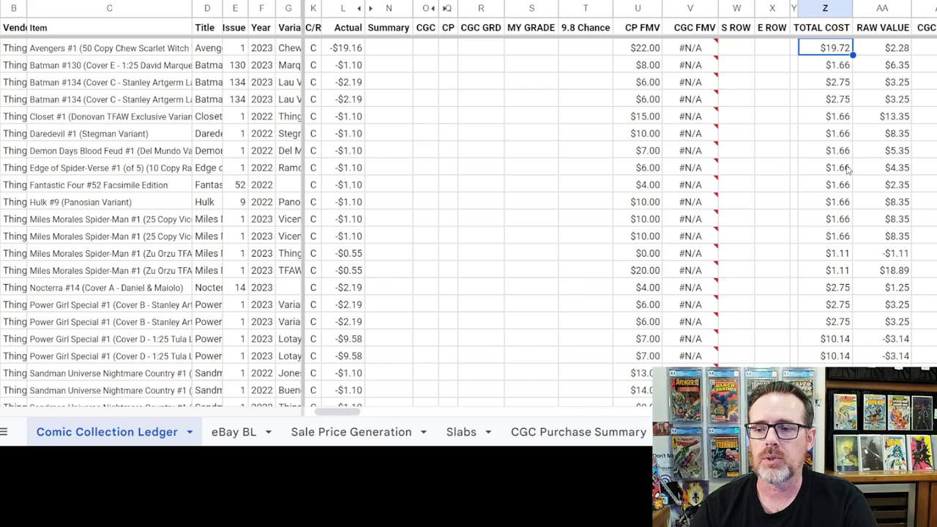
key(Right)
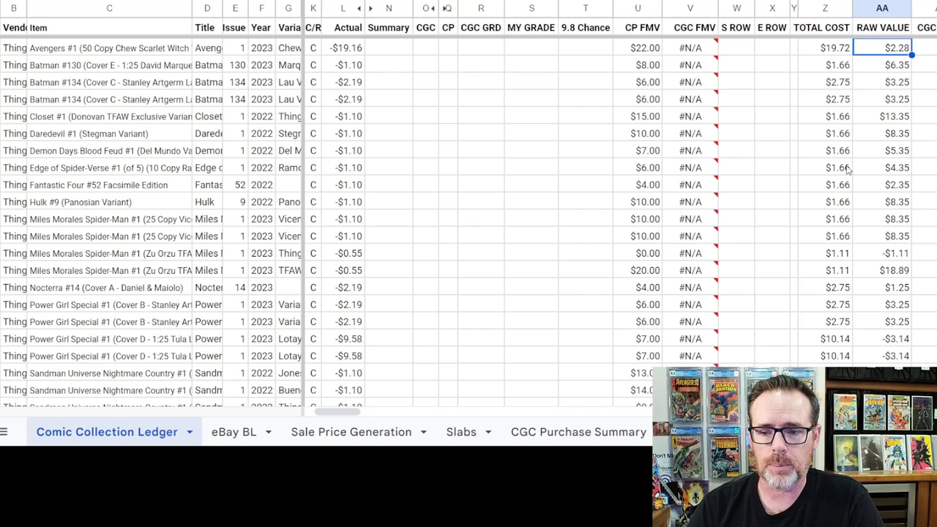
scroll(847, 169, down, 8)
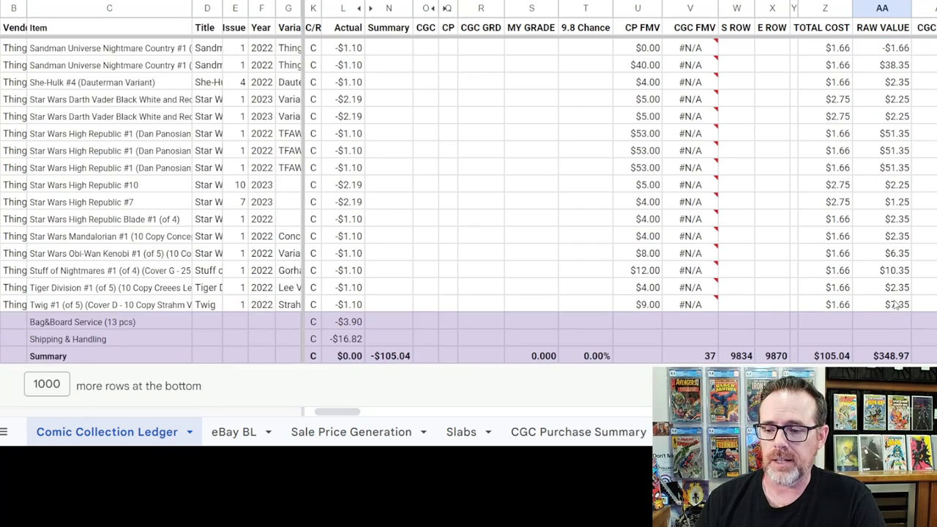
click(896, 360)
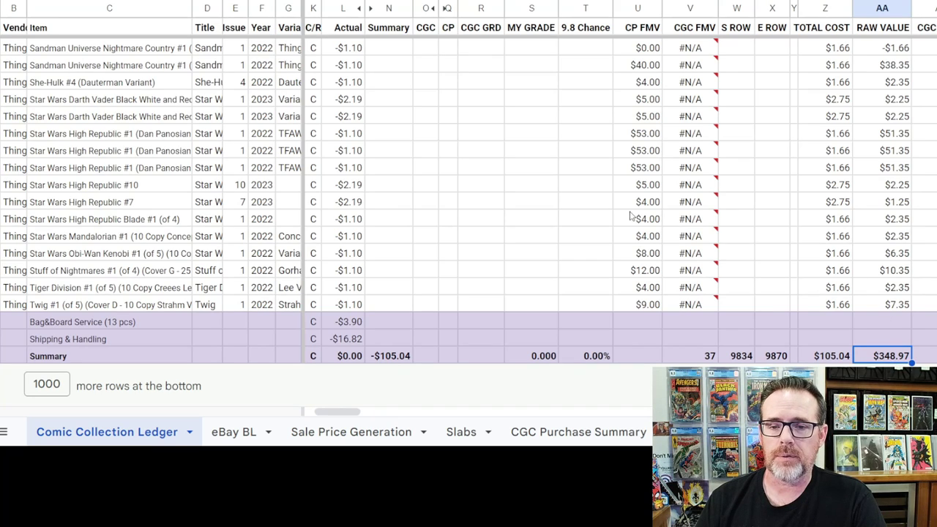
- Enter 9.4 as MY GRADE for Avengers #1, the first book in the order
scroll(541, 110, up, 3)
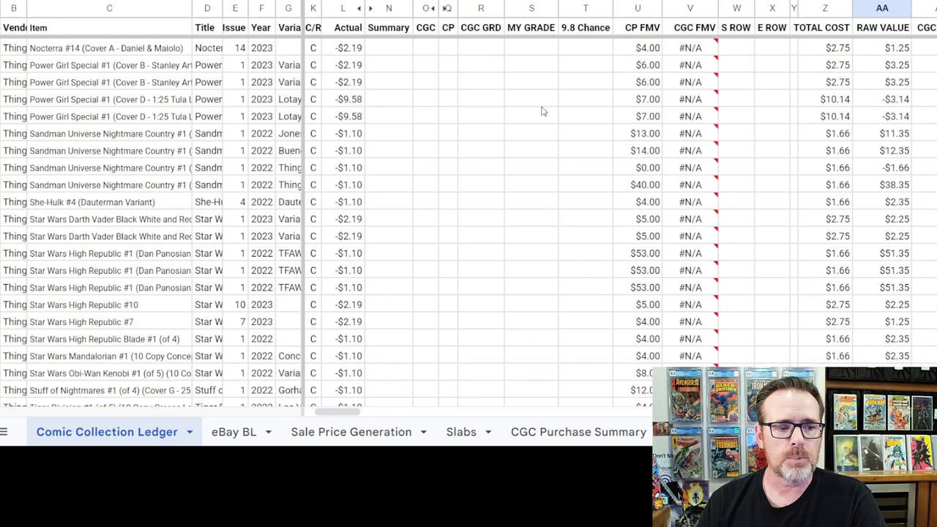
click(526, 48)
key(Up)
key(Up)
key(Up)
key(Up)
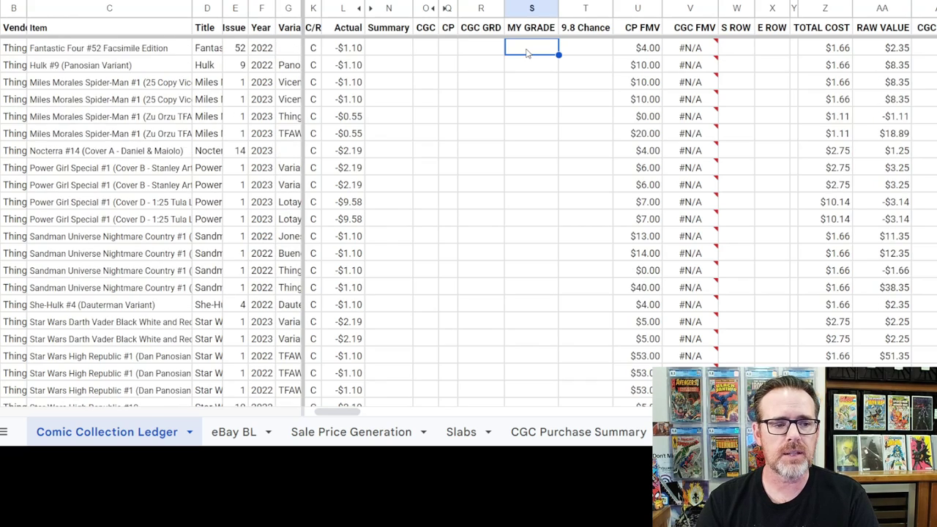
key(Up)
key(Up)
key(Up)
key(Up)
key(Up)
key(Up)
key(Up)
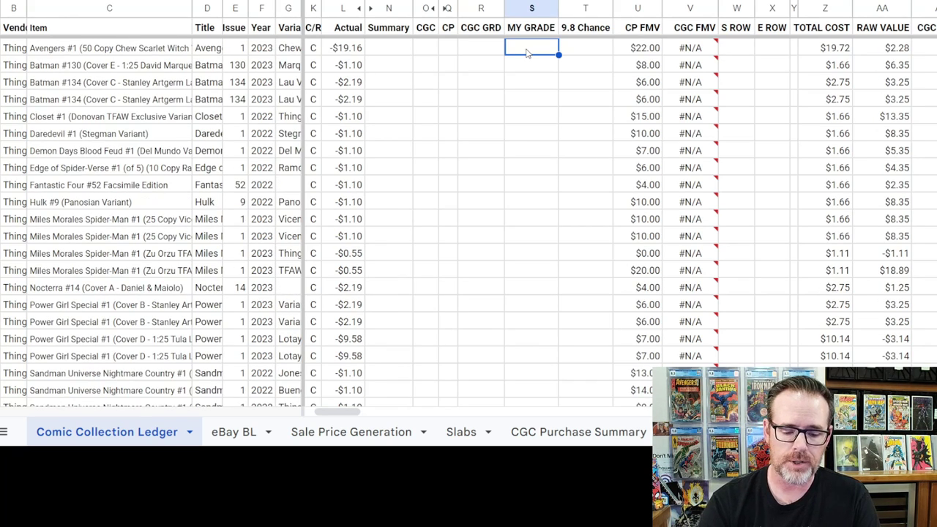
text(9.4)
key(Return)
- Fill the 9.4 grade down the MY GRADE column through Twig #1, the last book in the order
scroll(558, 207, down, 5)
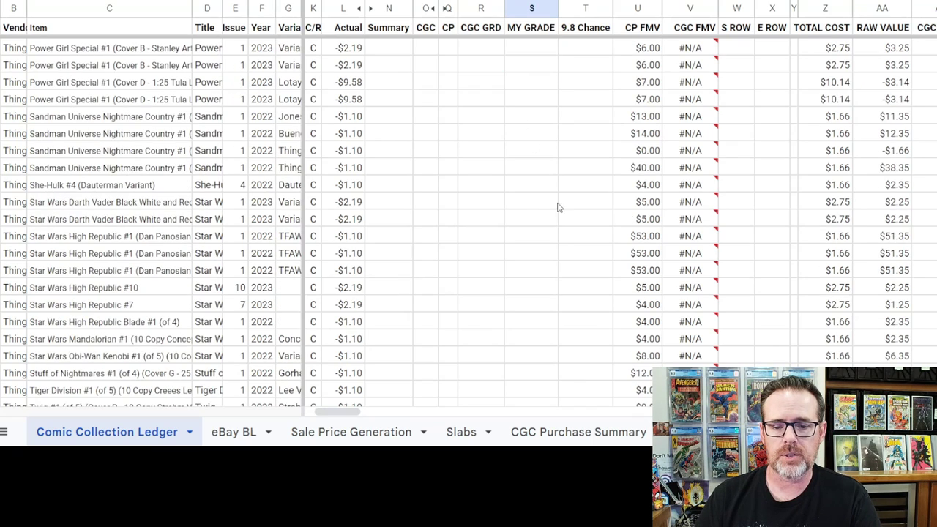
scroll(557, 256, down, 2)
shift+click(532, 306)
key(ctrl+d)
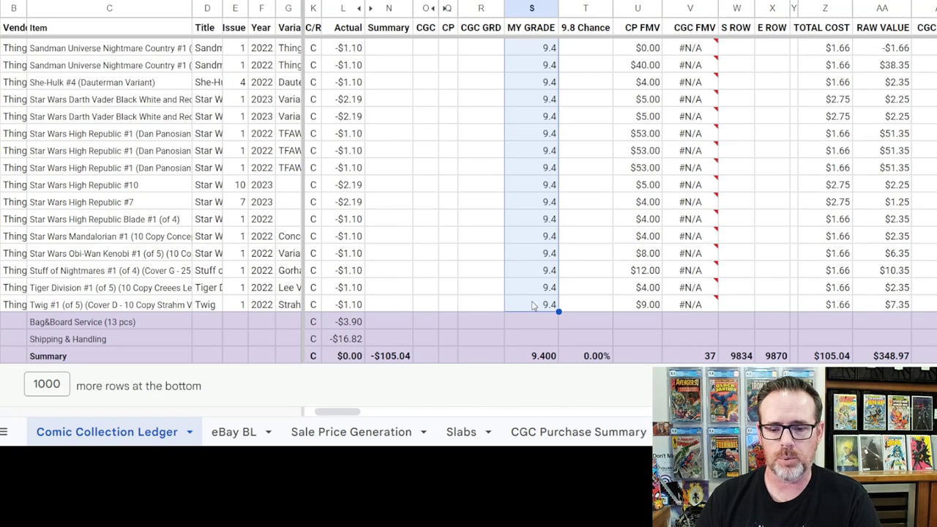
click(533, 306)
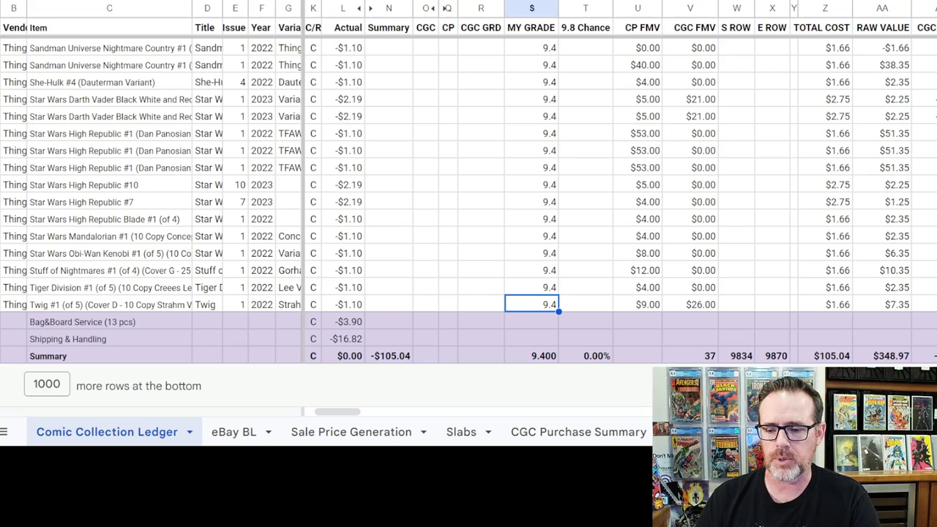
- Check the CGC FMV of Twig #1 and both Star Wars Darth Vader Black White and Red entries
click(710, 306)
click(695, 117)
click(682, 100)
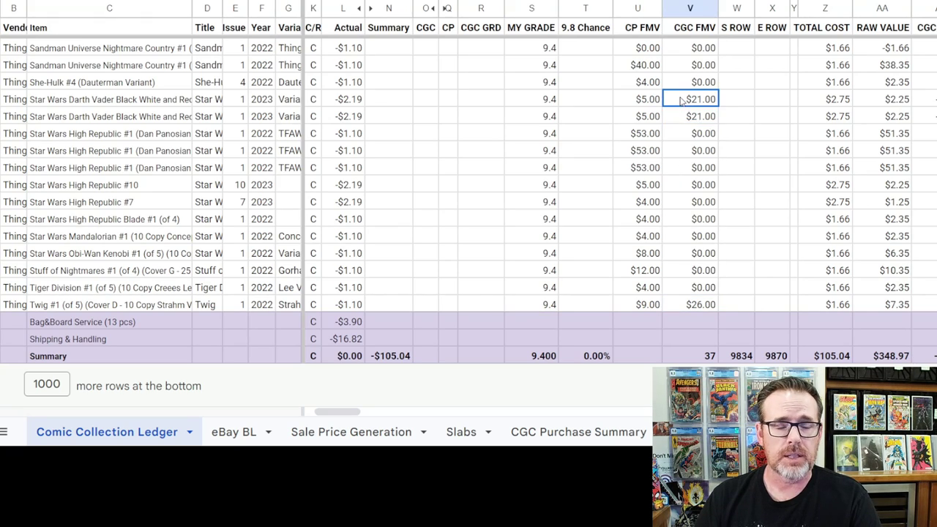
- Check the CGC FMV of the two Miles Morales Spider-Man #1 (25 Copy) entries and the Fantastic Four #52 Facsimile Edition
scroll(743, 174, up, 5)
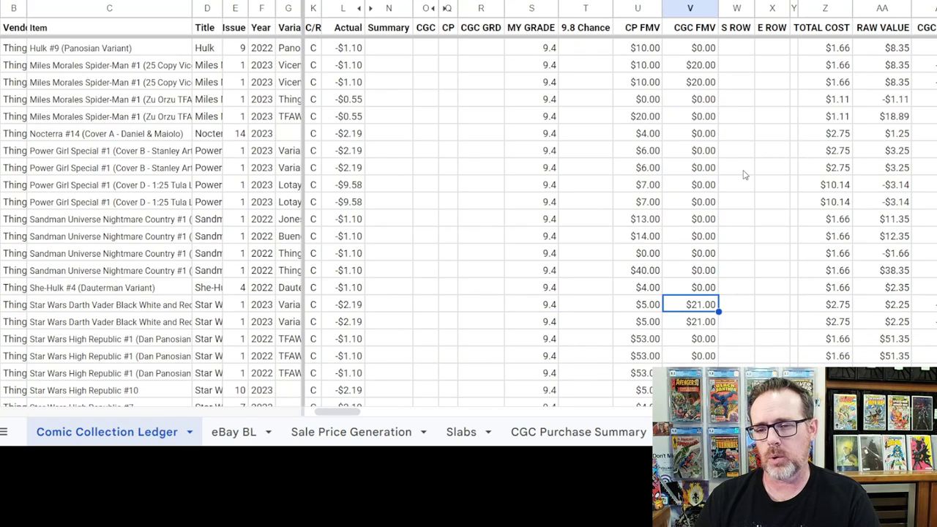
click(705, 85)
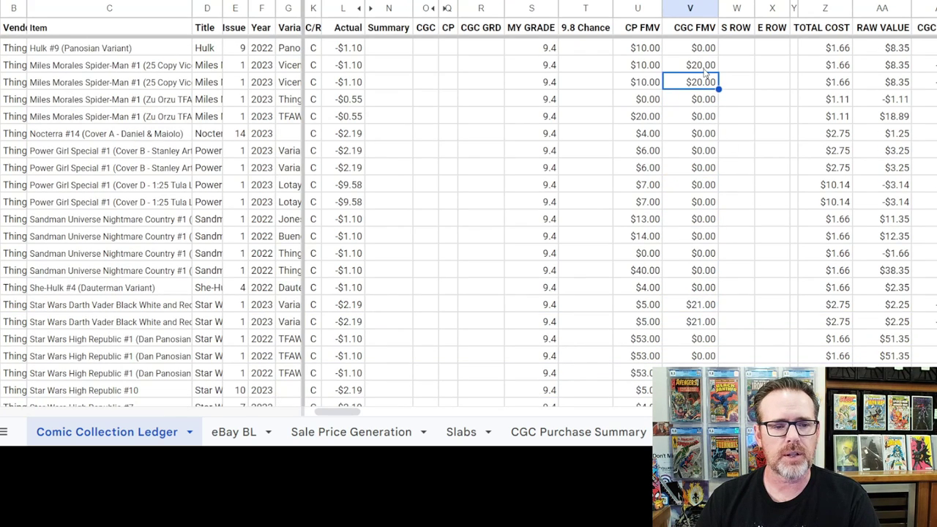
click(704, 66)
scroll(734, 146, up, 2)
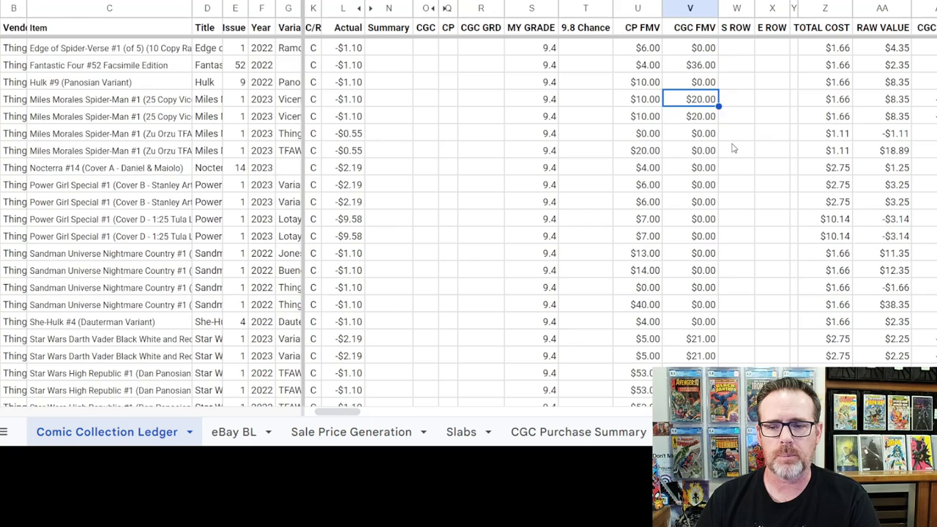
click(706, 118)
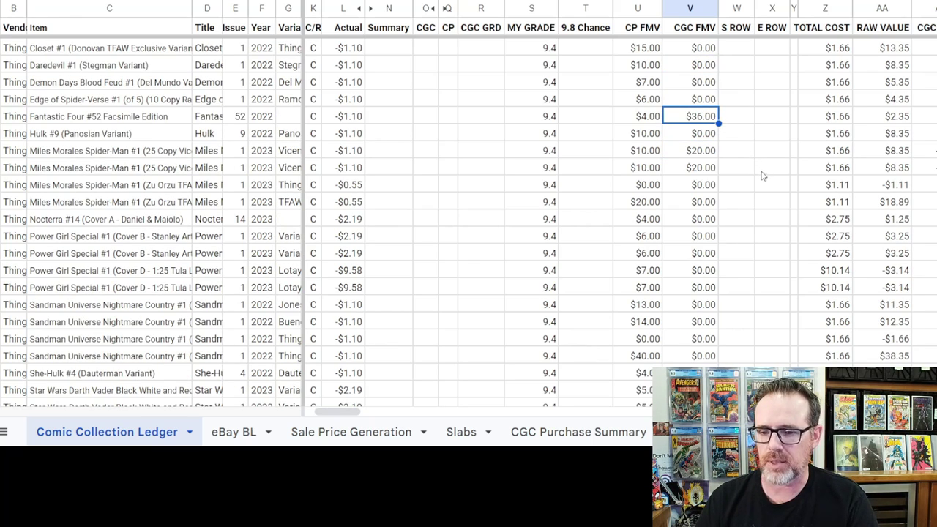
- Change MY GRADE for Avengers #1 to 9.8
scroll(761, 178, up, 2)
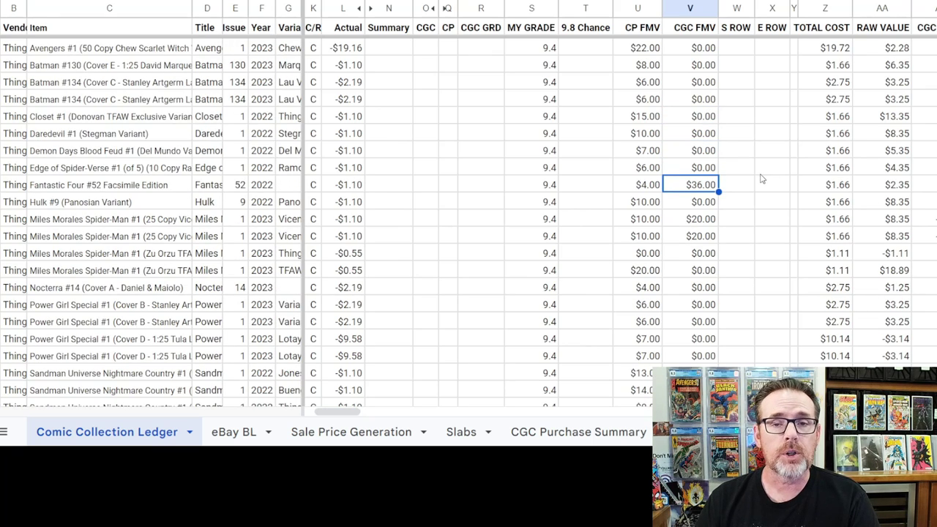
click(549, 48)
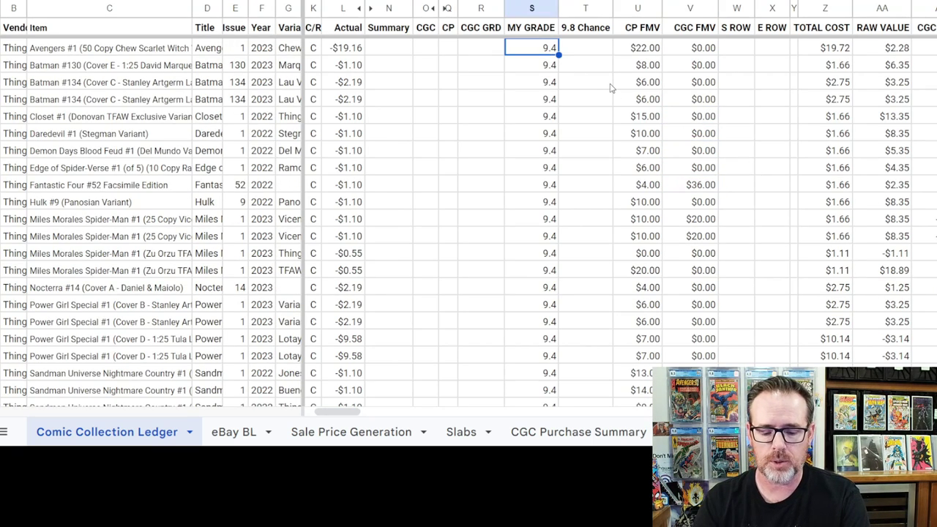
text(9.8)
key(Return)
key(Up)
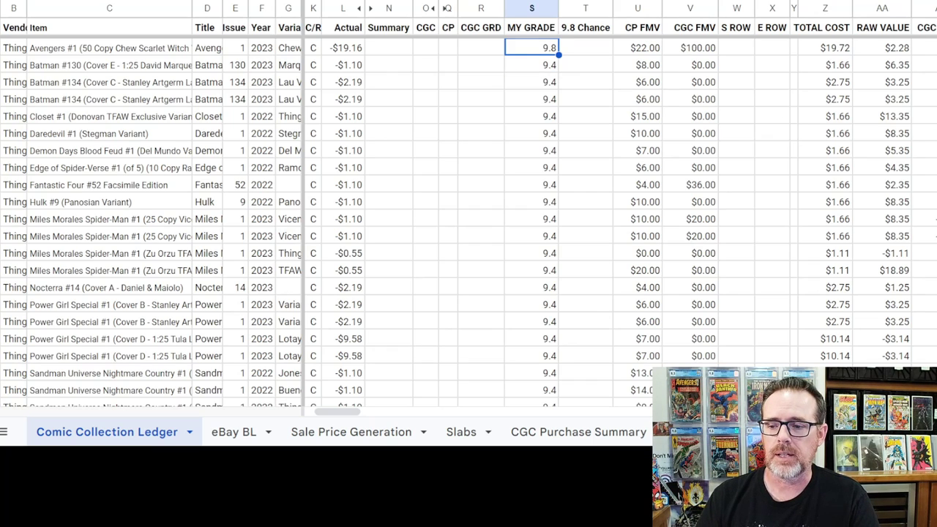
- Fill the 9.8 grade down the MY GRADE column through Twig #1
scroll(803, 293, down, 6)
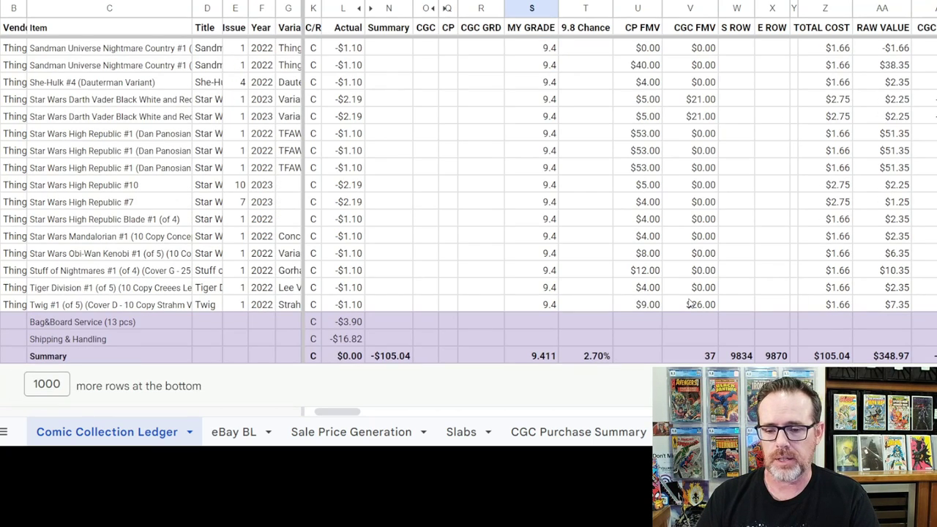
shift+click(554, 308)
key(ctrl+d)
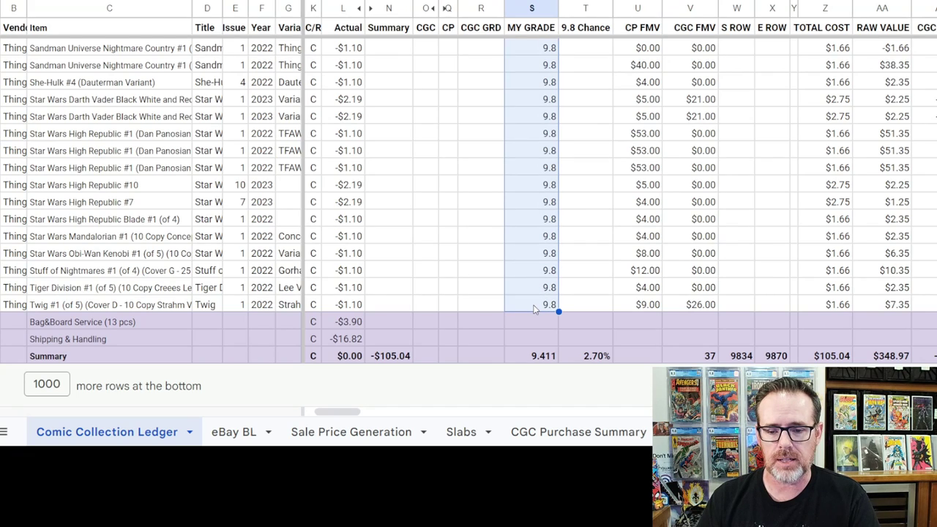
click(534, 308)
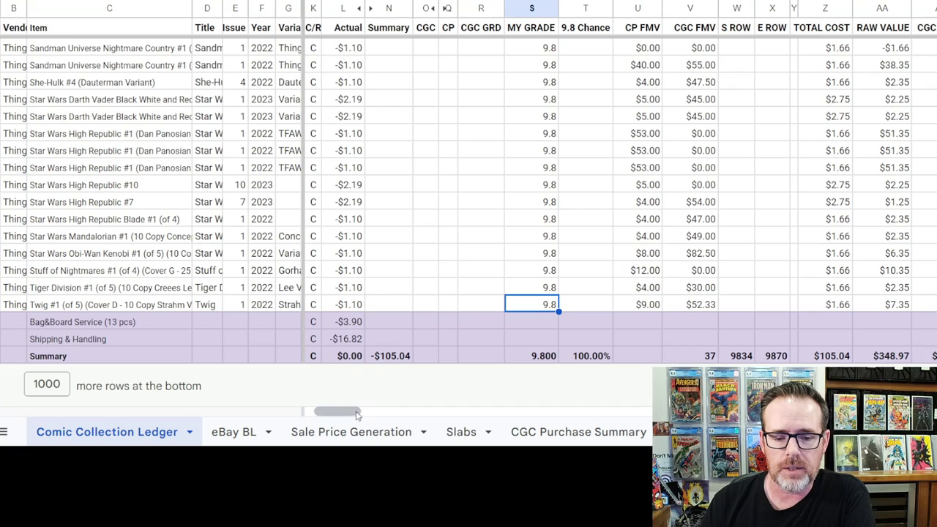
- Check the CGC VALUE of Twig #1, and compare the Summary row's CGC VALUE with its RAW VALUE
drag(349, 413, 361, 413)
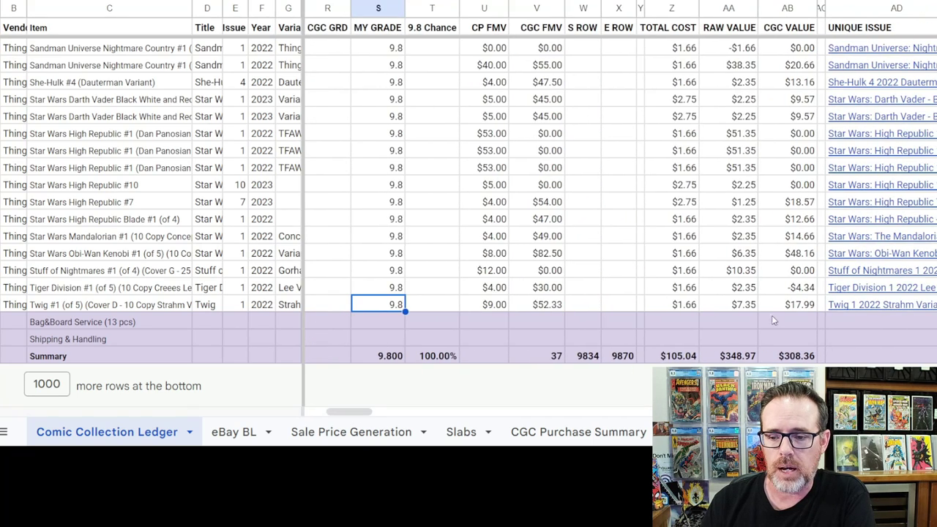
click(799, 306)
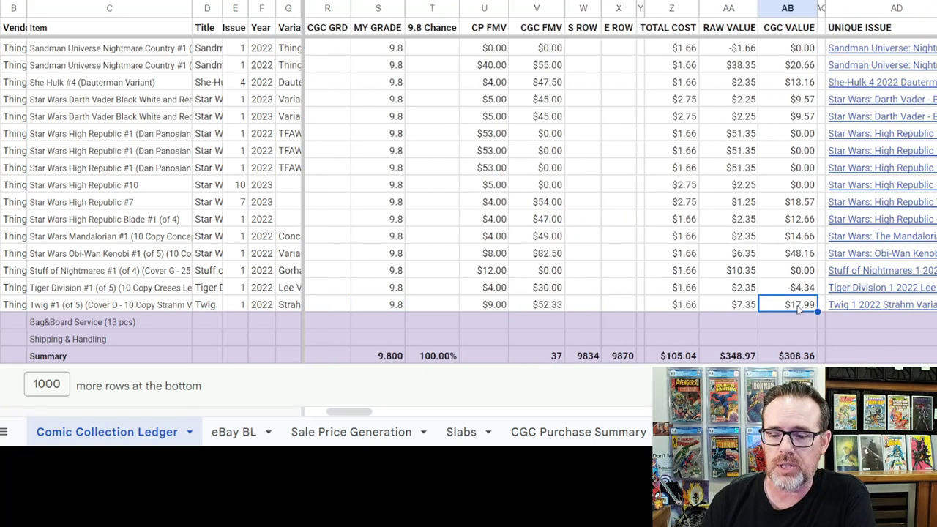
click(790, 357)
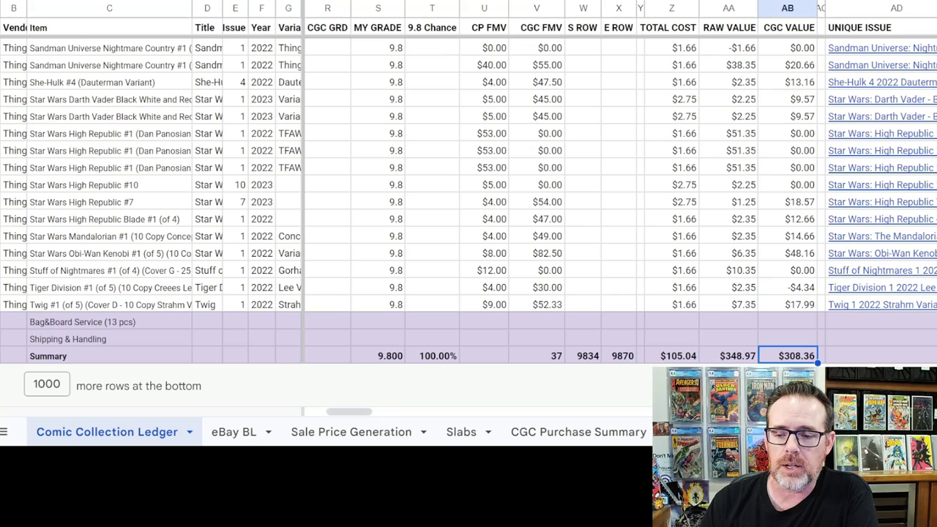
click(741, 358)
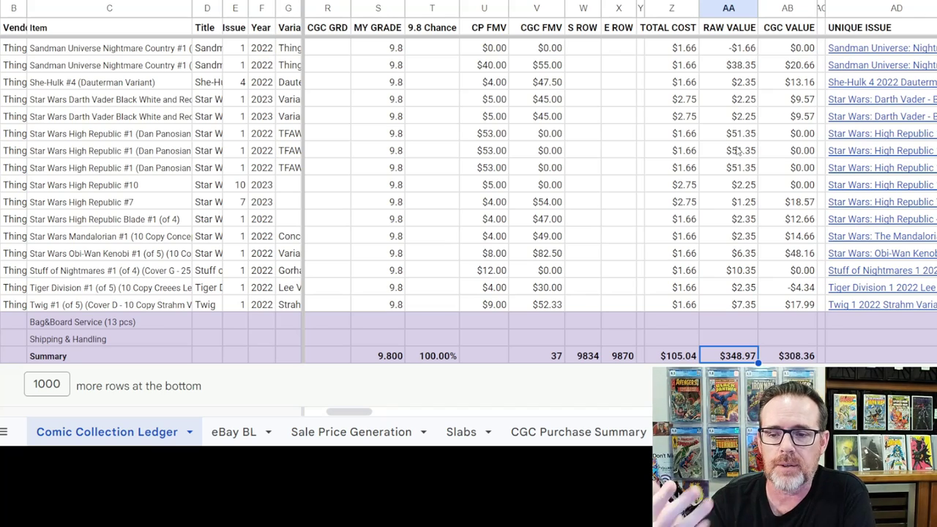
- Compare the CP FMV and CGC FMV of the first Star Wars High Republic #1, and check Star Wars Obi-Wan Kenobi #1's CGC FMV
click(501, 136)
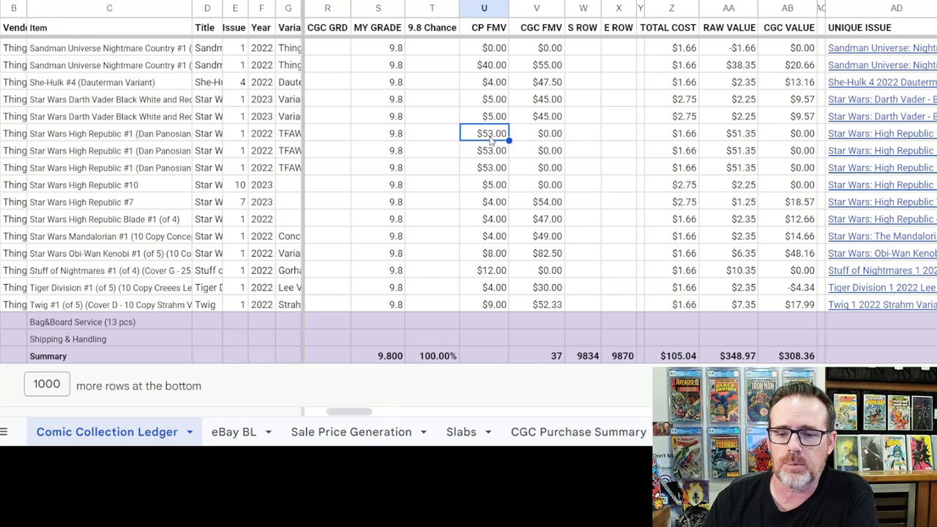
click(538, 143)
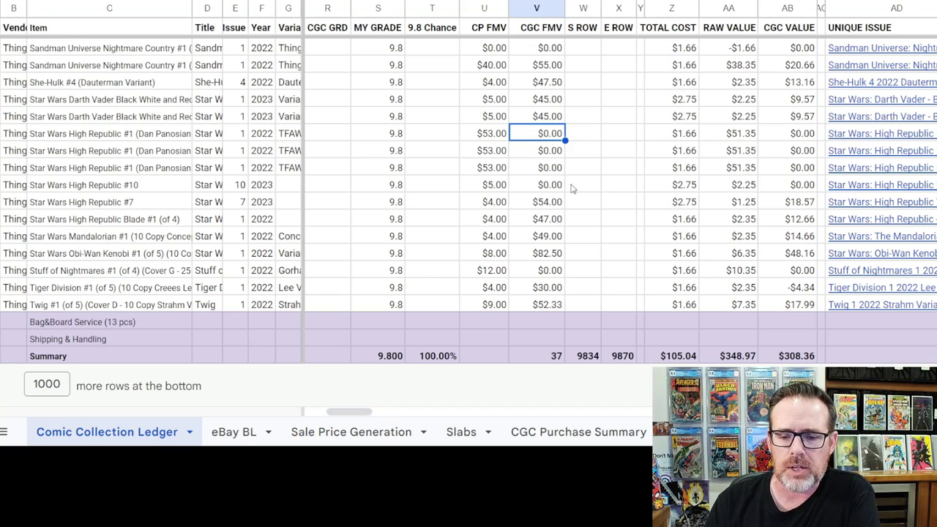
click(549, 254)
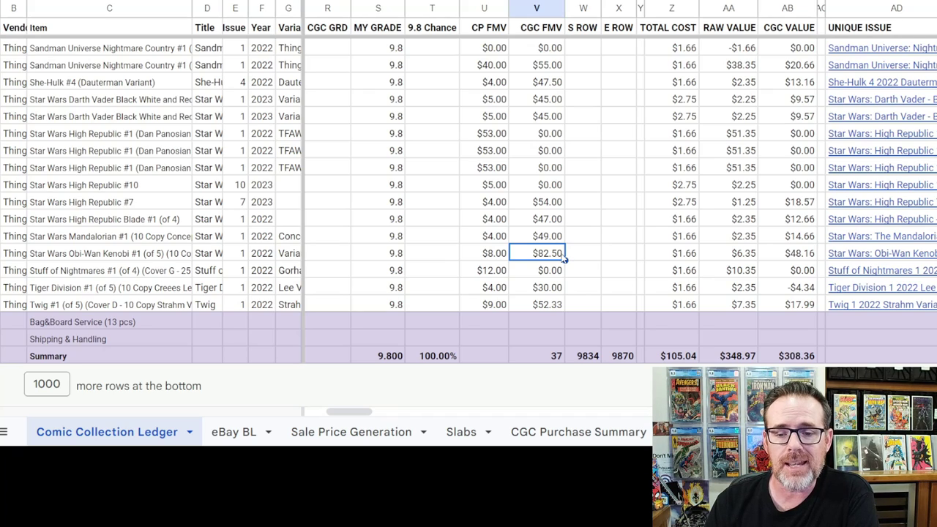
- Compare the TOTAL COST and CGC VALUE of Star Wars Obi-Wan Kenobi #1
click(664, 256)
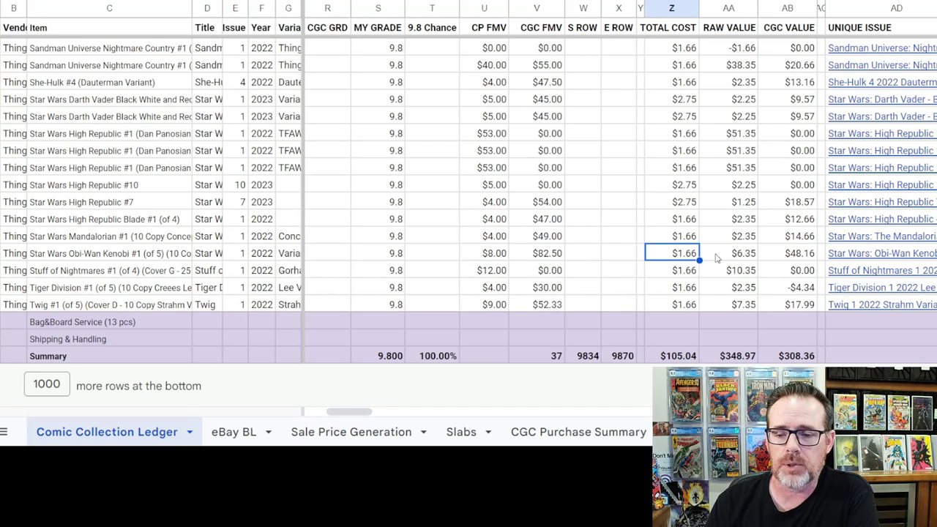
click(805, 258)
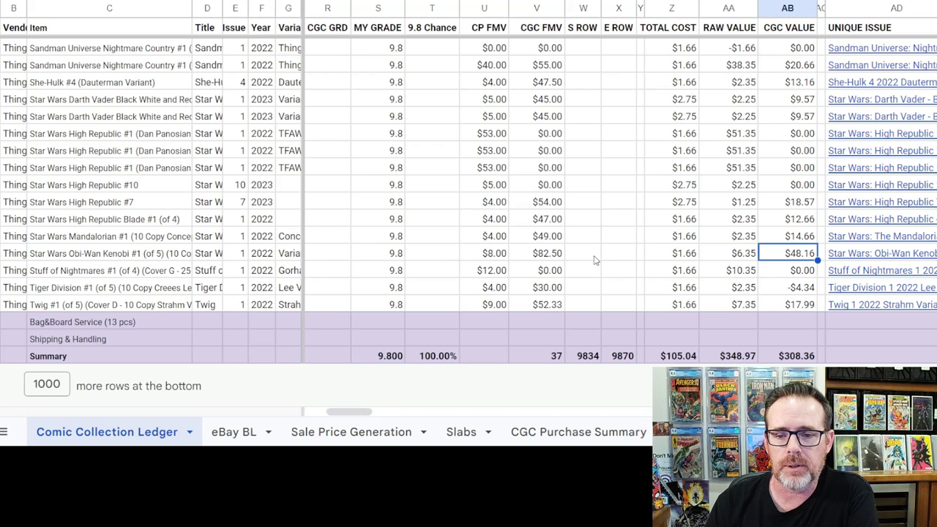
- Check the CGC FMV of the TFAW variant of Miles Morales Spider-Man #1 and of the second Power Girl Special #1 Cover D
scroll(594, 260, up, 3)
scroll(586, 220, up, 1)
click(557, 83)
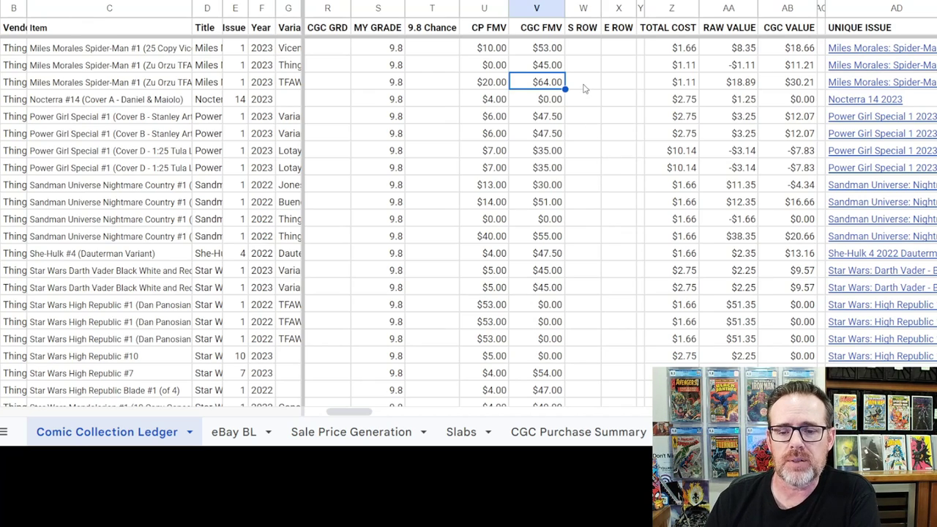
scroll(577, 134, up, 3)
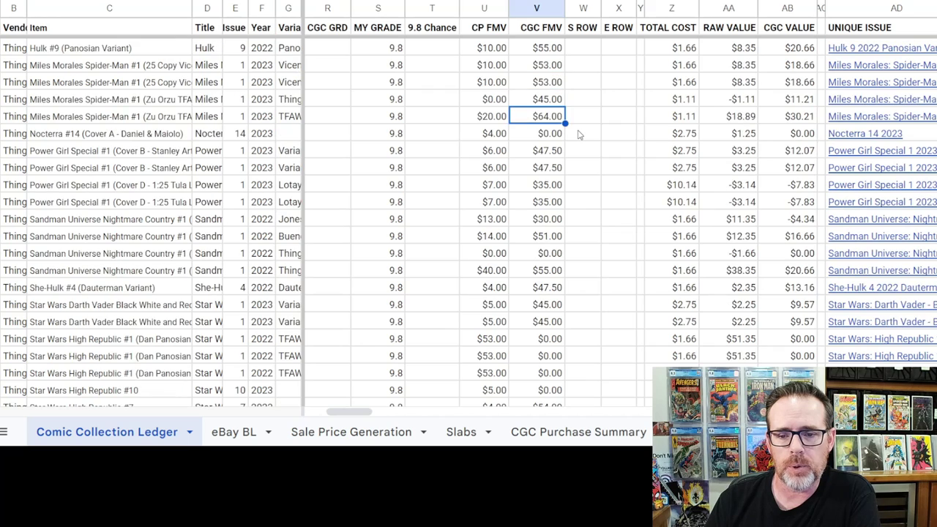
click(551, 324)
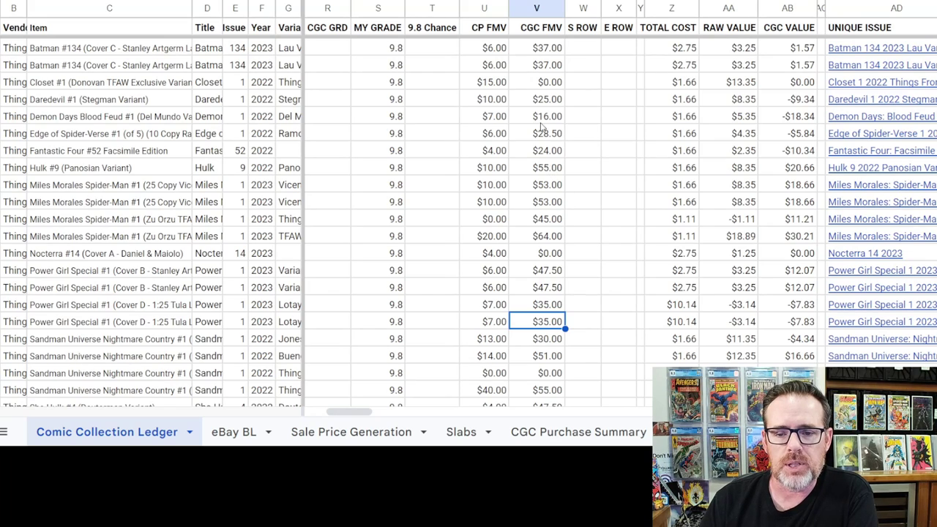
- Compare the CGC FMV of Avengers #1 with its TOTAL COST
scroll(551, 71, up, 2)
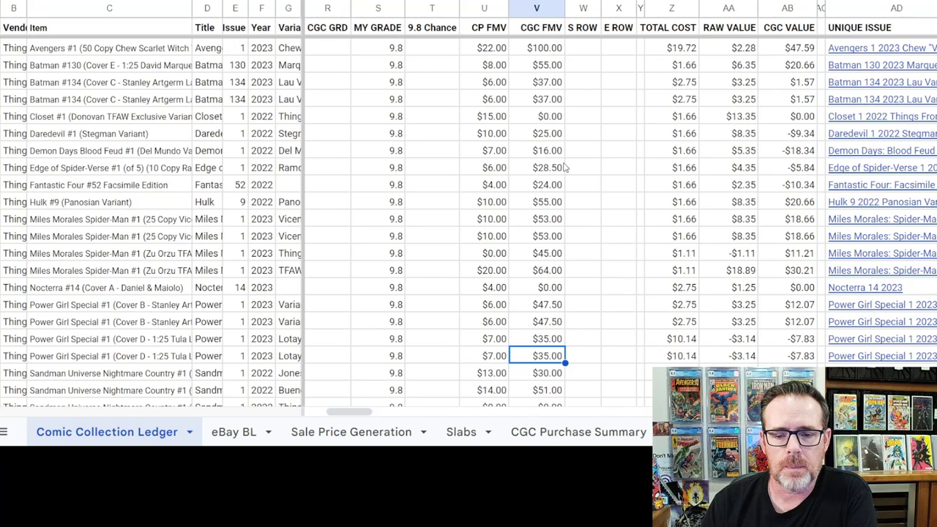
click(548, 50)
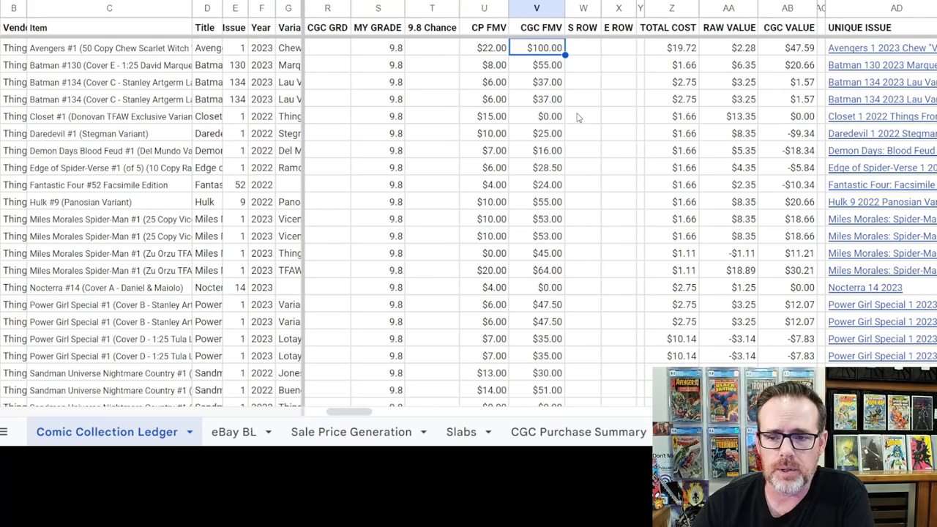
key(Right)
key(Right)
key(Right)
key(Right)
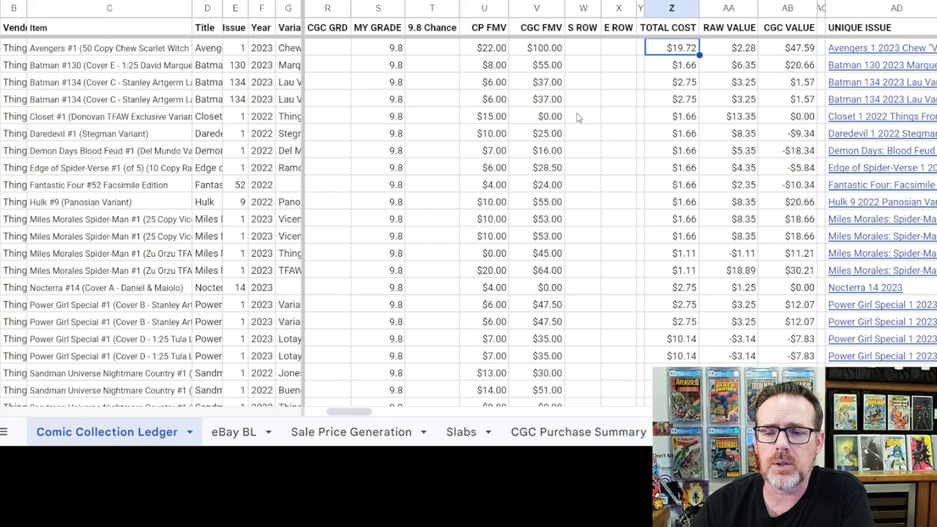